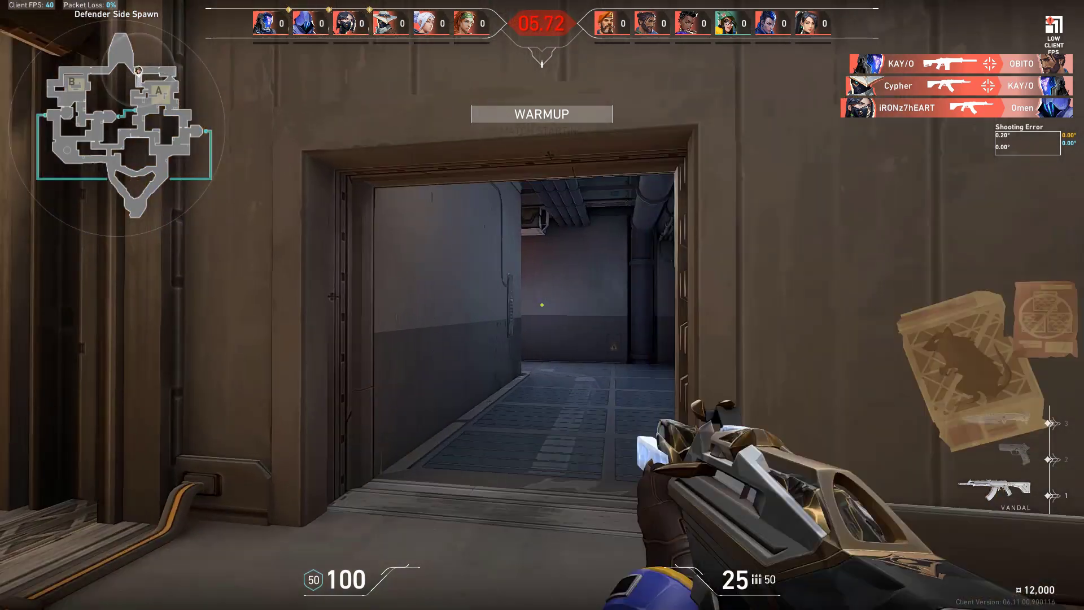
key(y)
key(w)
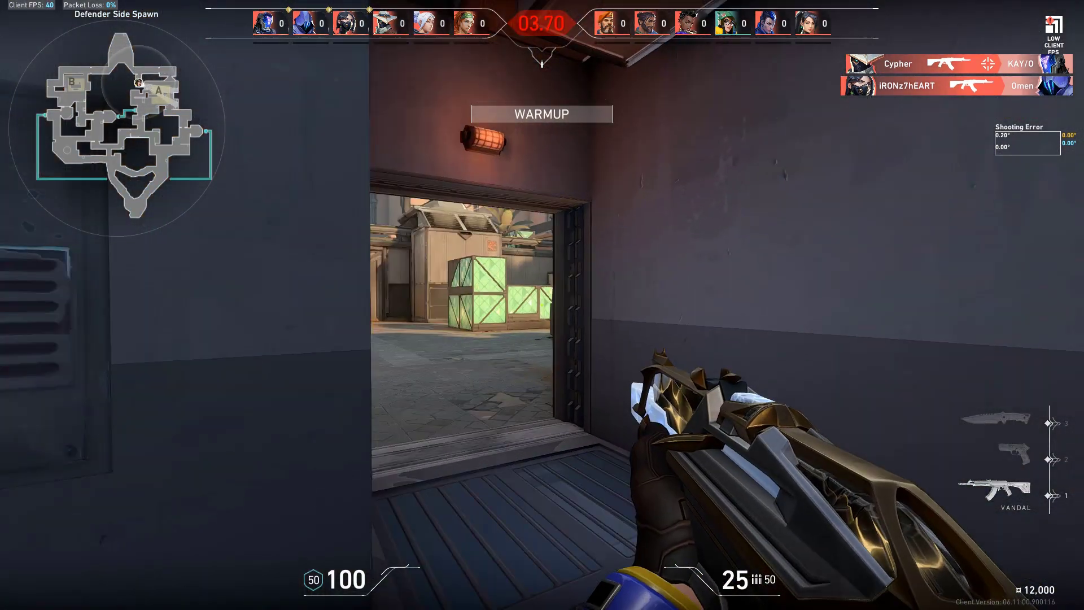
key(w)
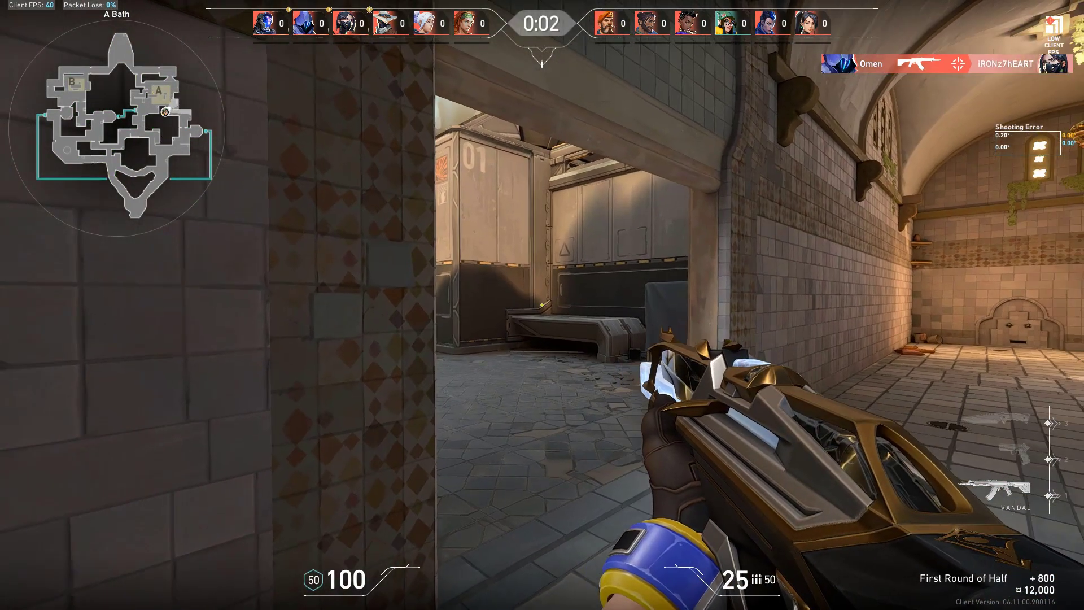
key(Tab)
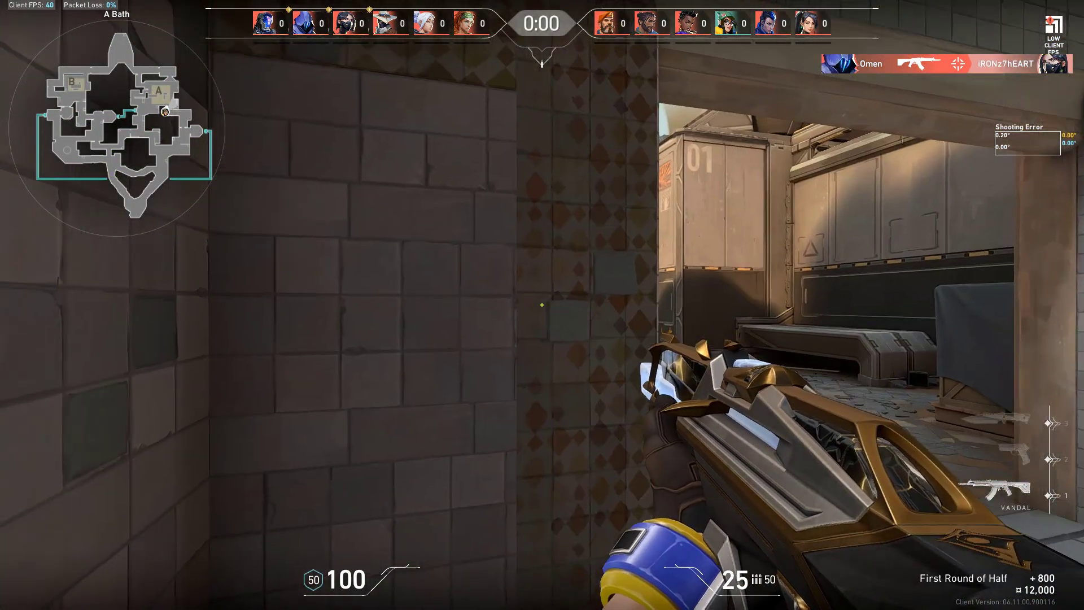
key(w)
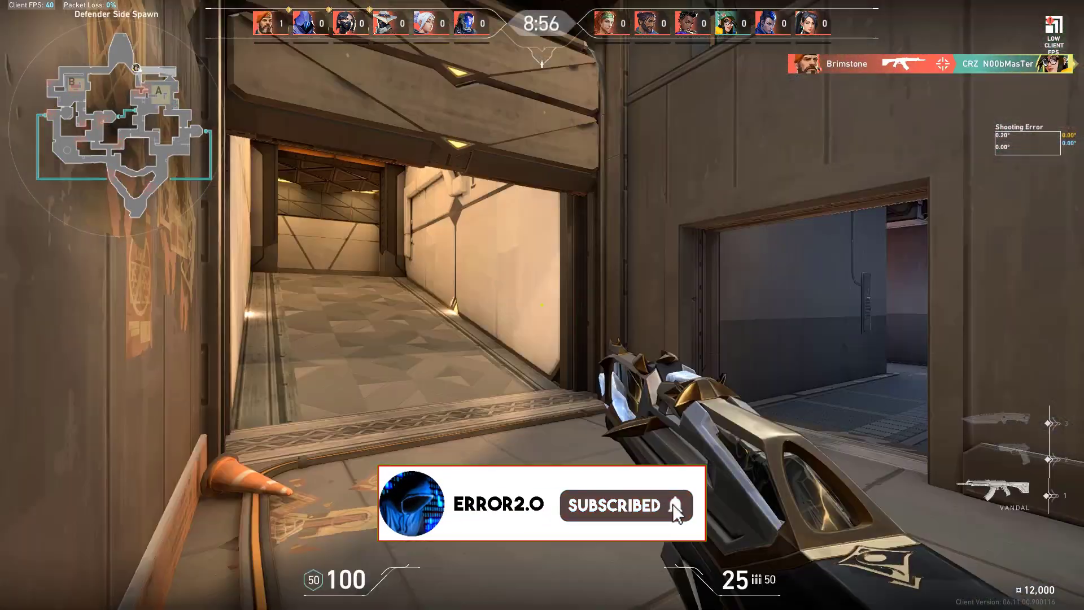
key(w)
key(3)
key(1)
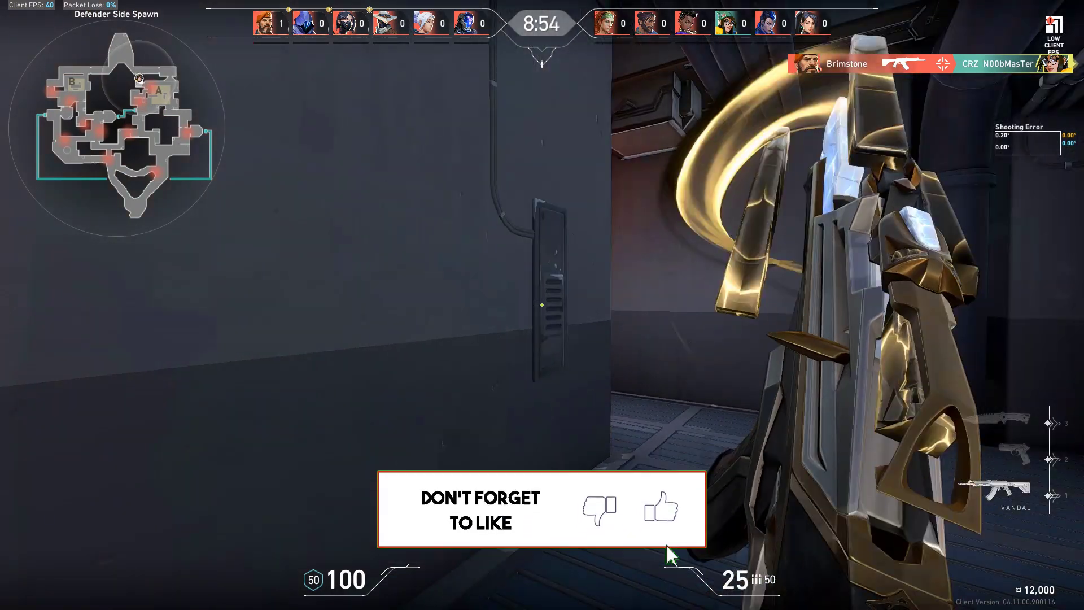
key(w)
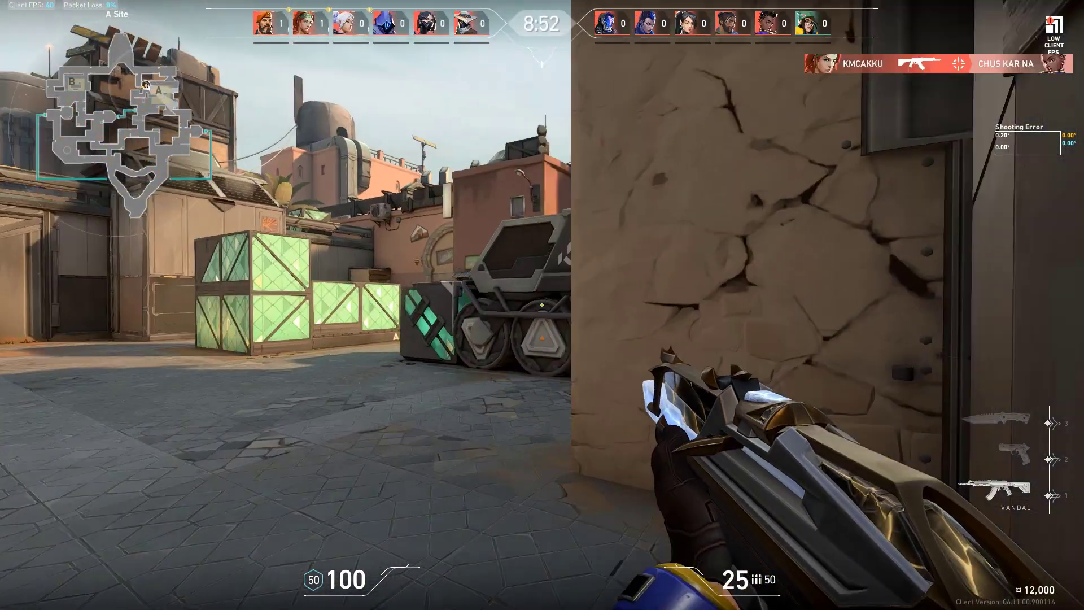
key(w)
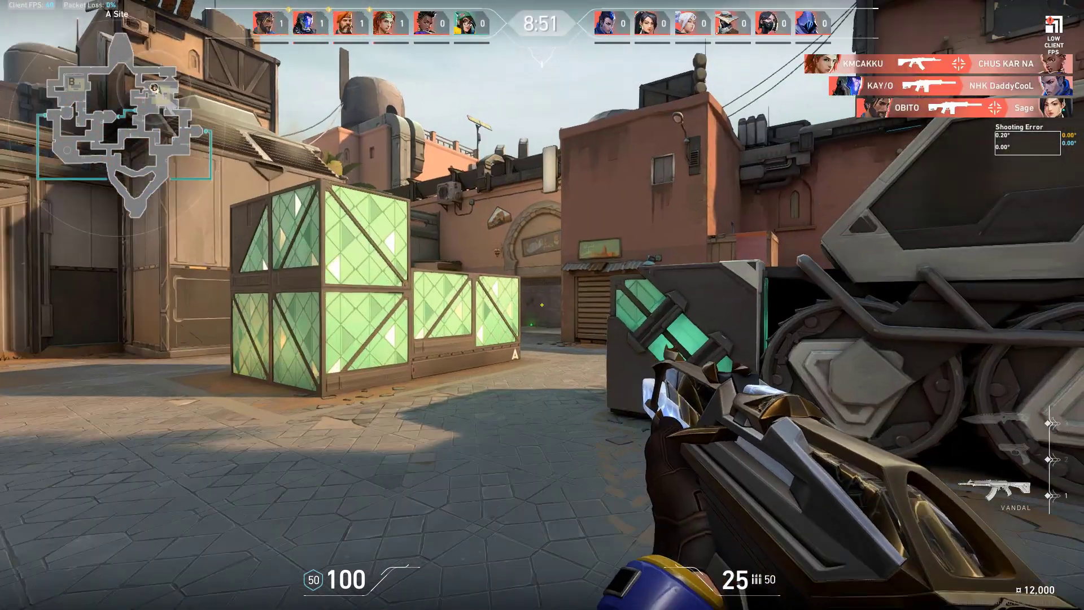
click(542, 305)
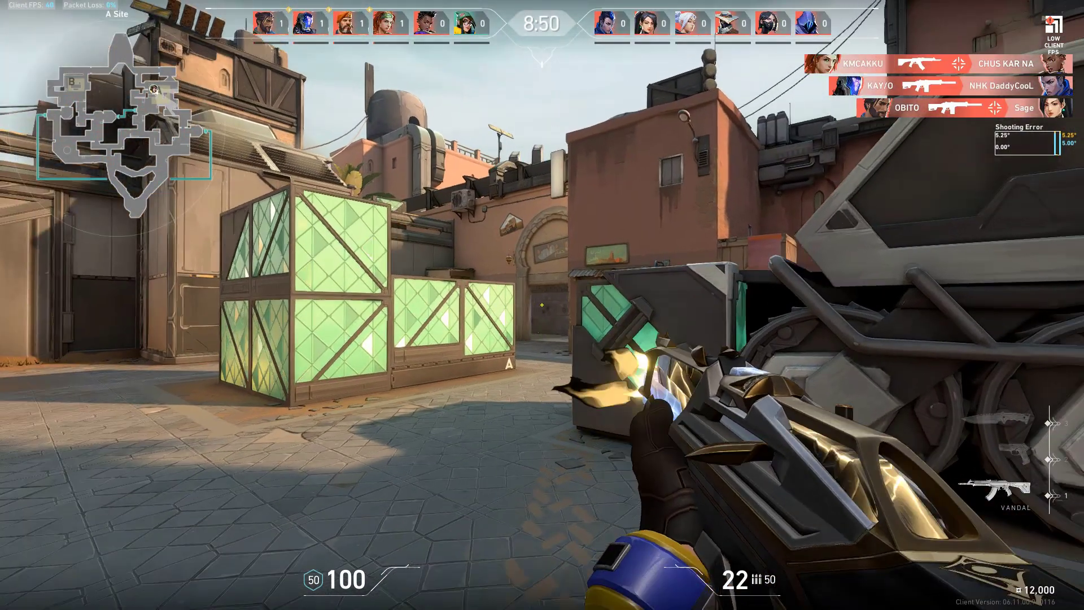
click(542, 304)
key(w)
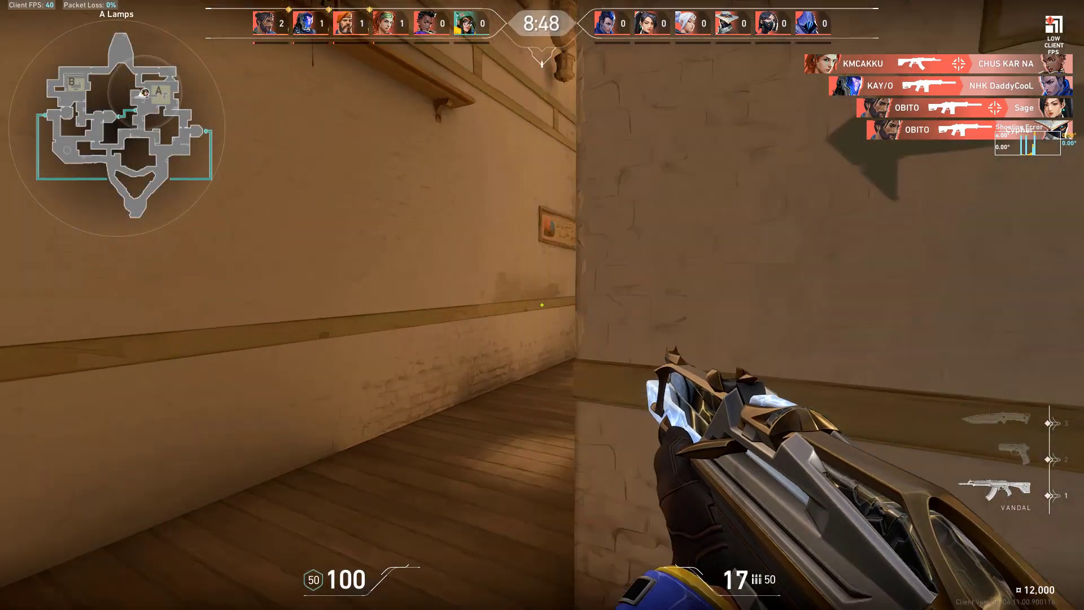
key(Tab)
key(w)
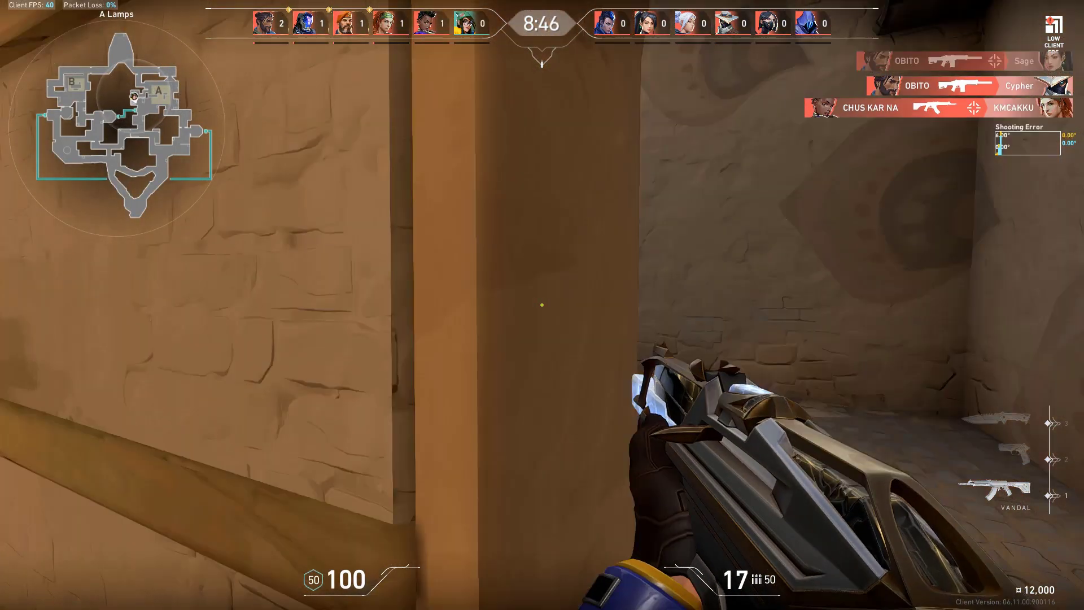
click(542, 305)
click(542, 305)
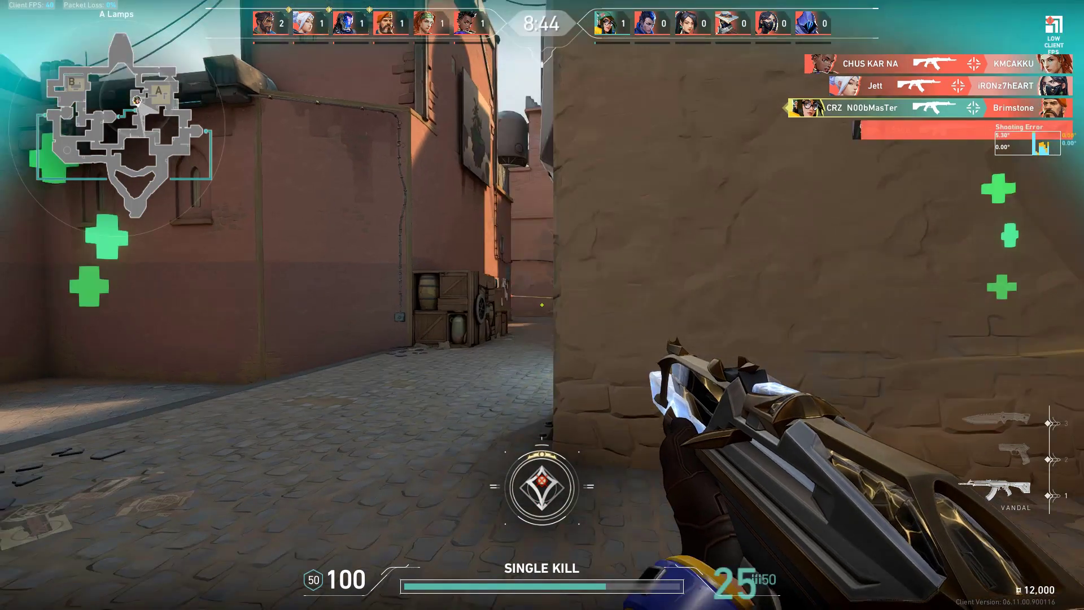
click(542, 305)
click(542, 305)
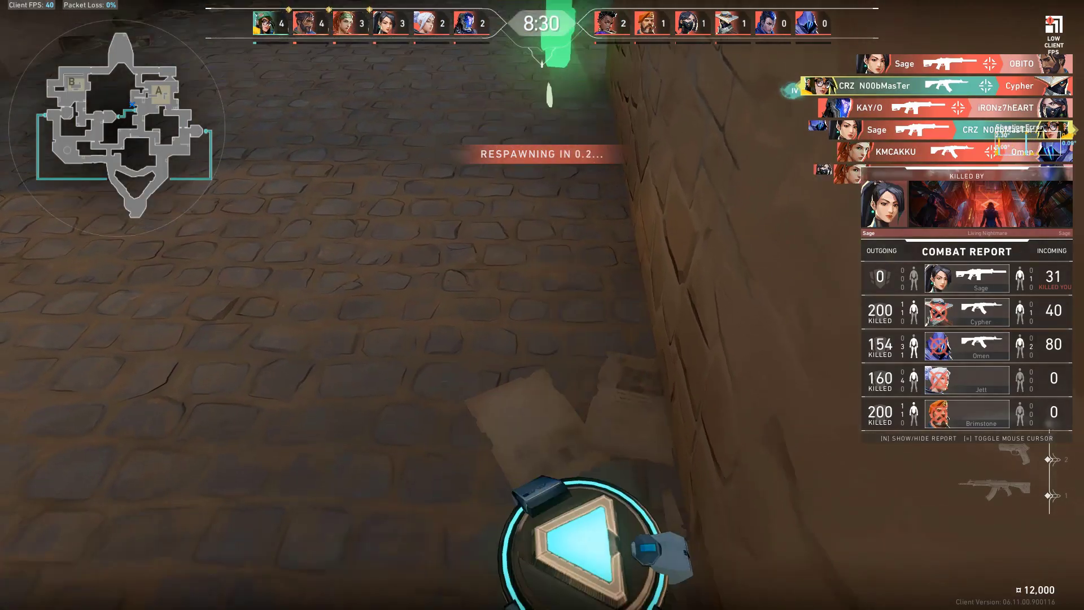
key(3)
key(1)
key(3)
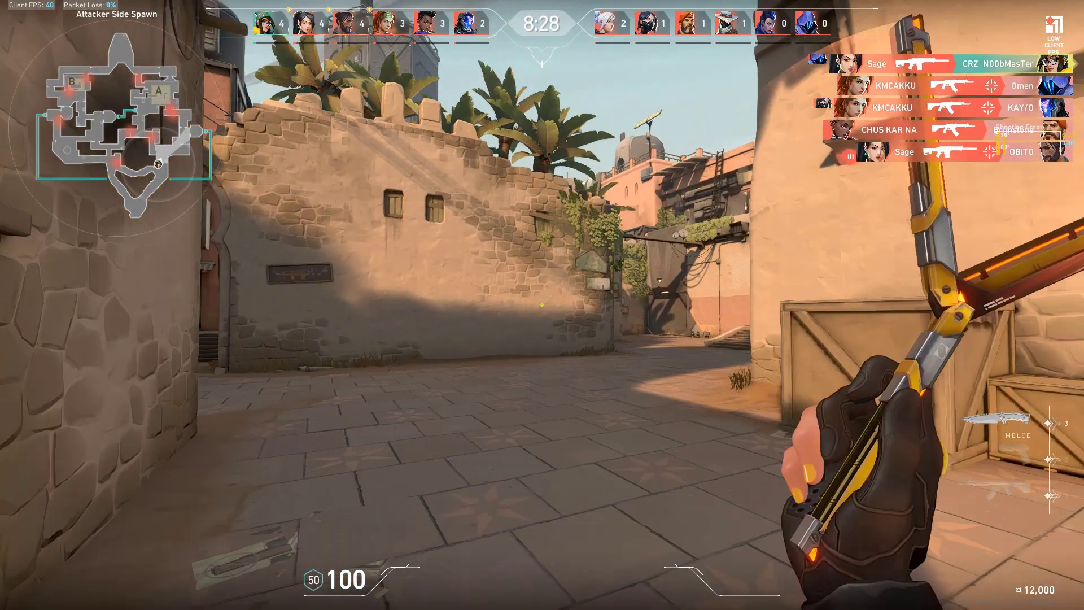
key(y)
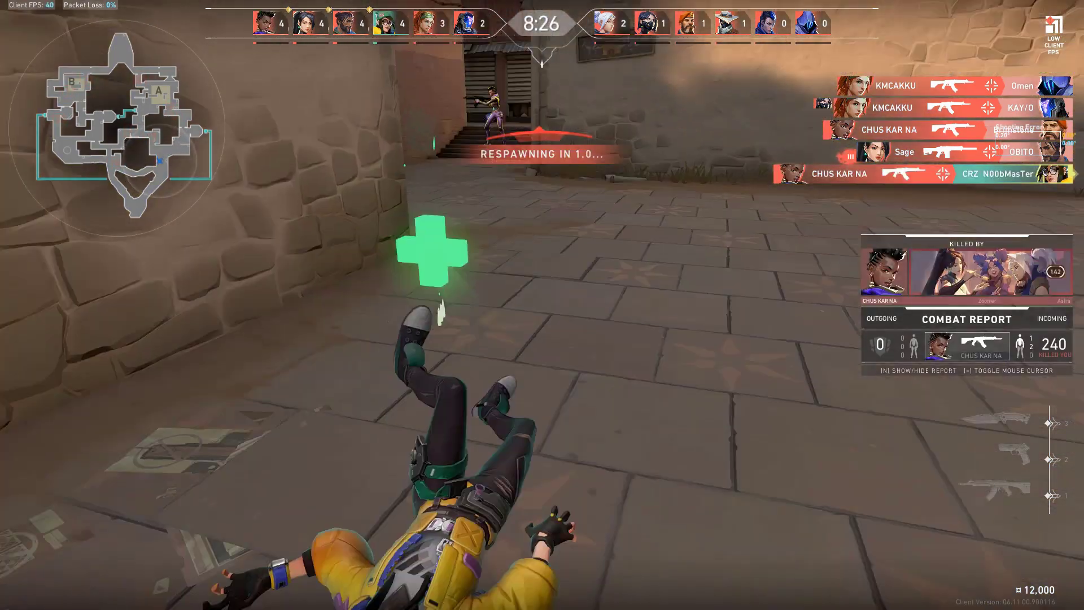
key(y)
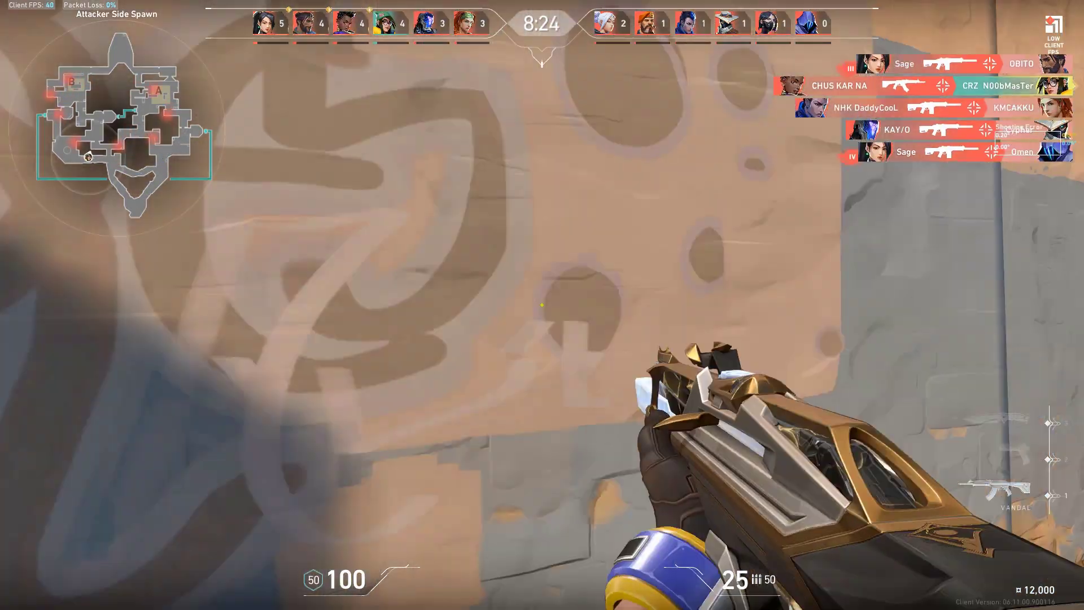
key(w)
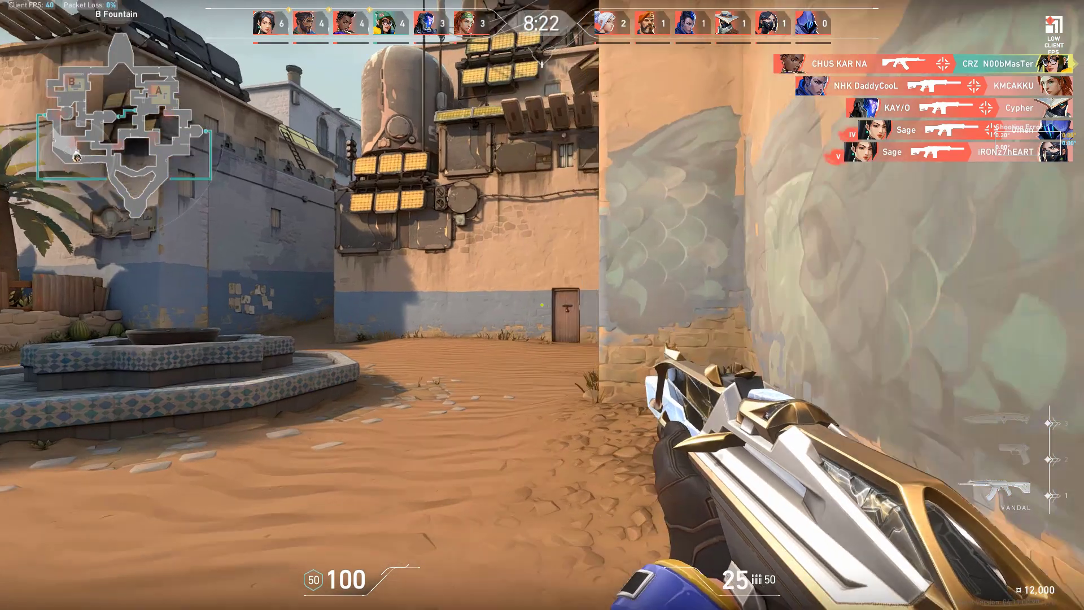
key(w)
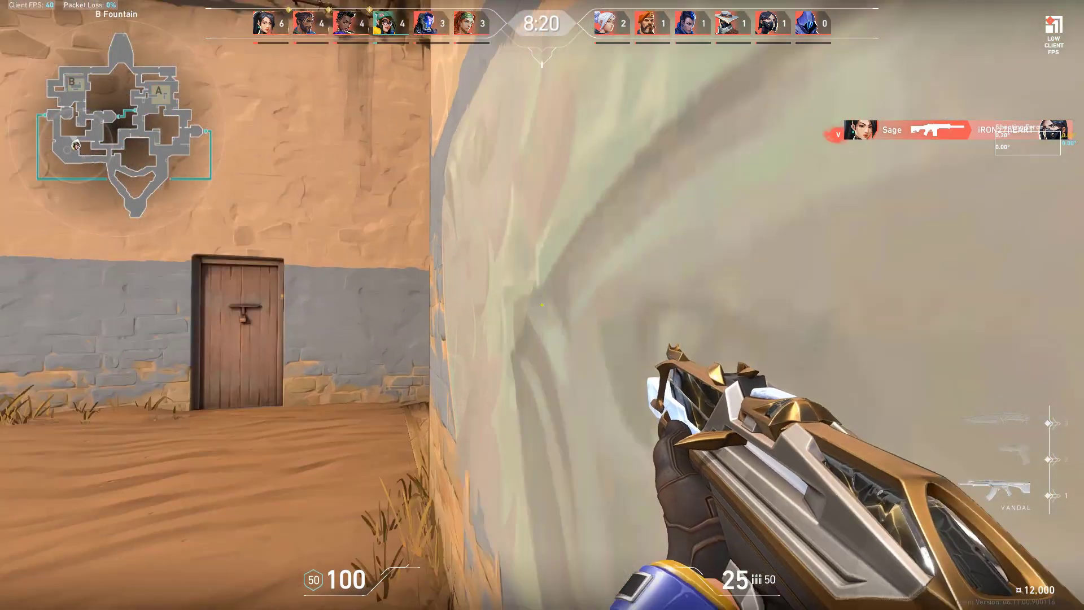
key(w)
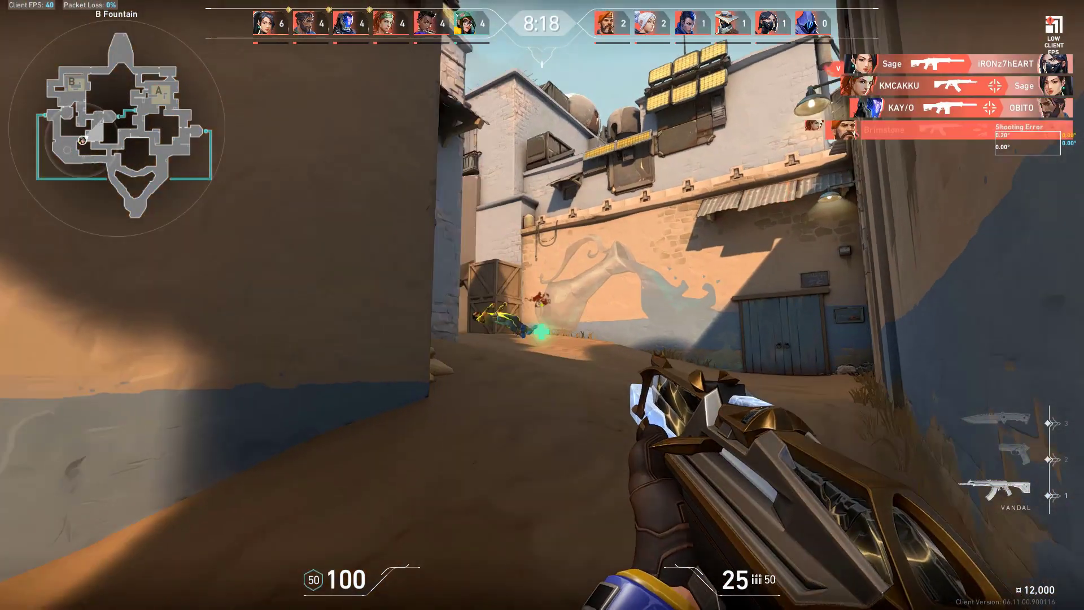
click(542, 305)
click(542, 305)
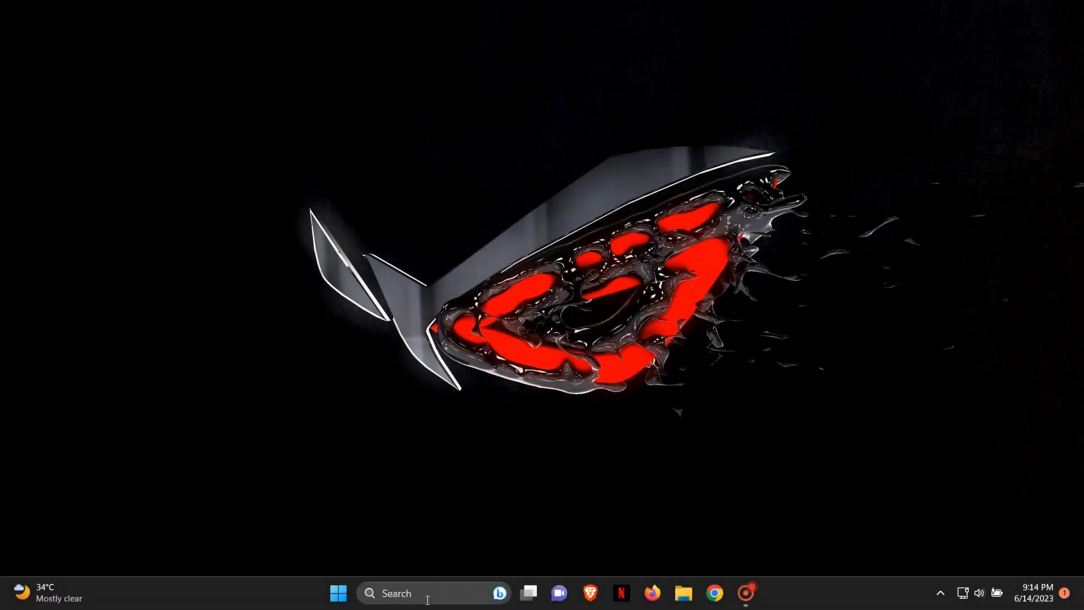
- Search Windows for VALORANT and open the file location of its shortcut
click(426, 593)
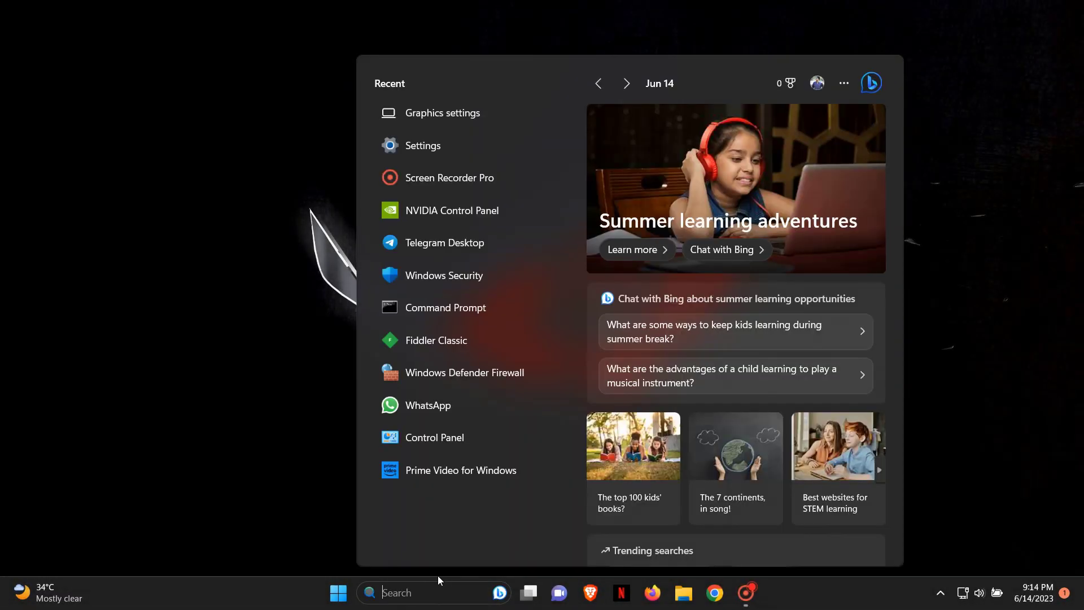
text(va)
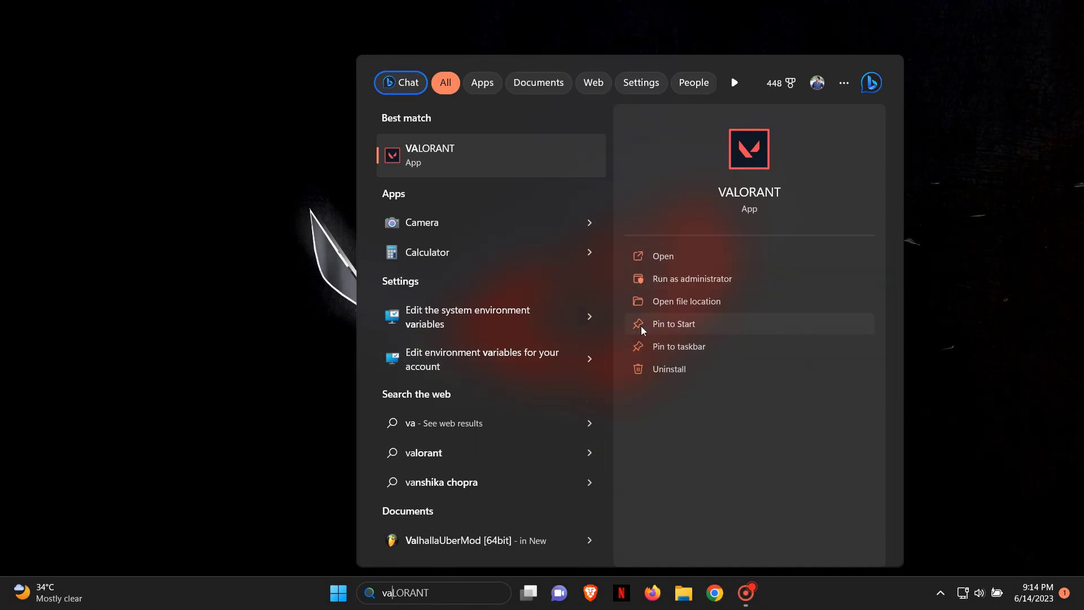
click(688, 302)
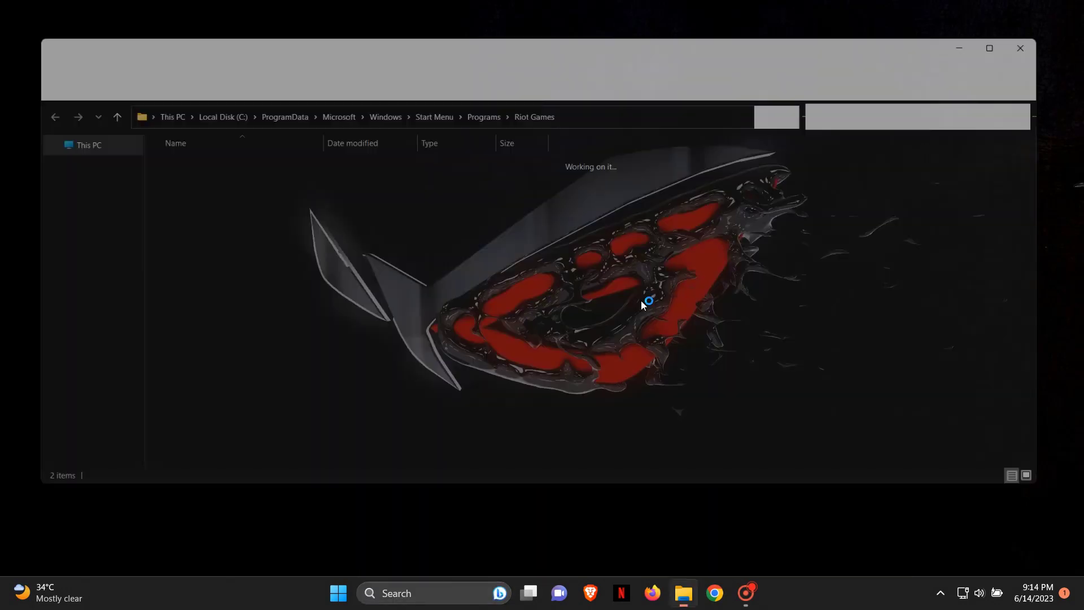
- Set the VALORANT shortcut to Windows 8 compatibility mode, disabled fullscreen optimizations and running as administrator, apply this and close the folder
right_click(169, 159)
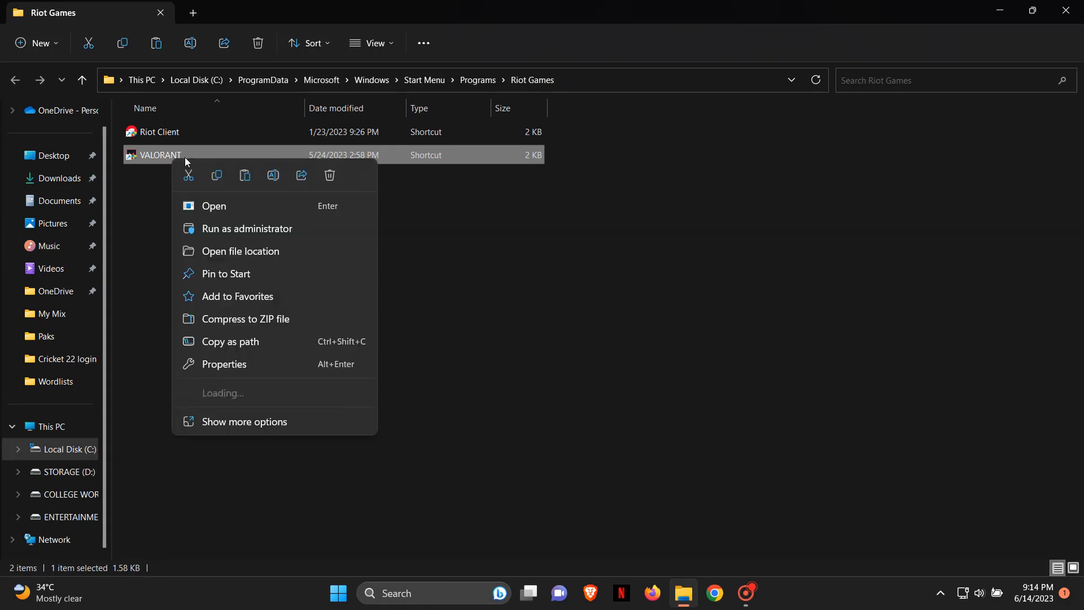
click(220, 367)
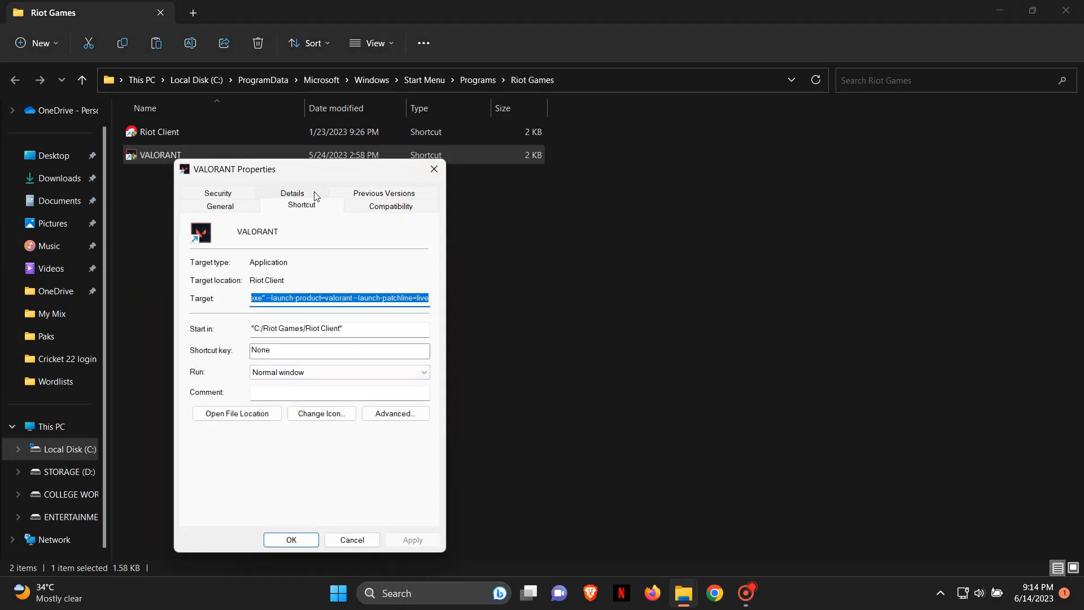
drag(301, 169, 527, 91)
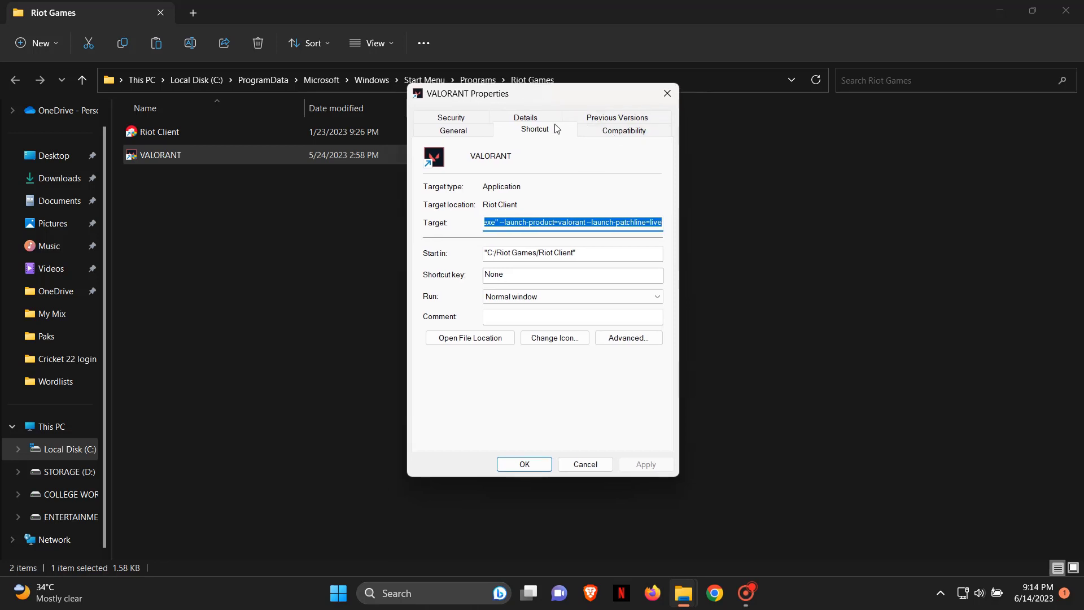
click(621, 133)
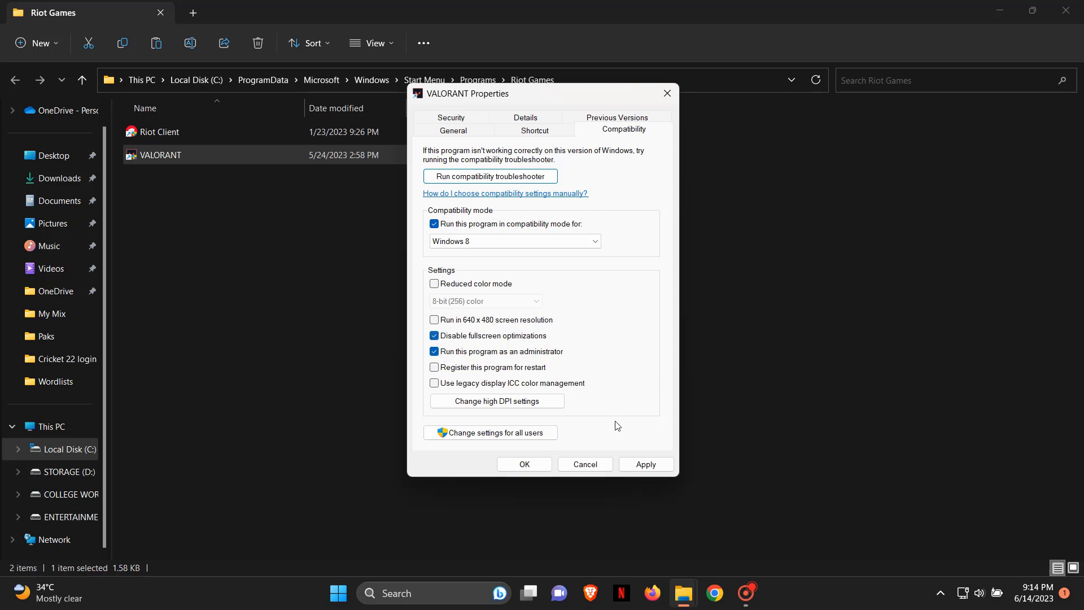
click(644, 463)
click(525, 464)
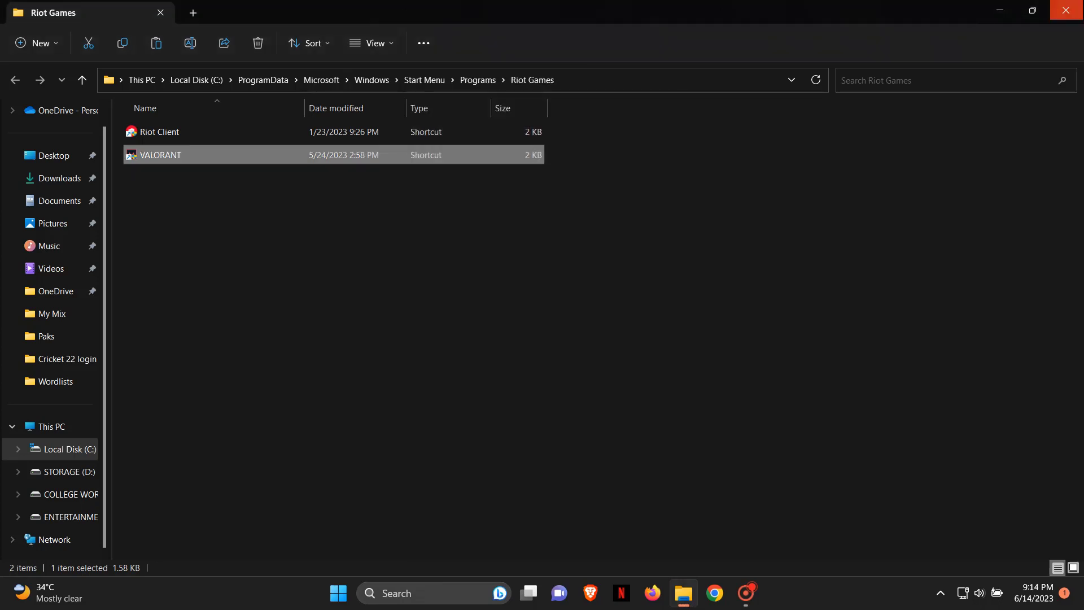
click(1065, 10)
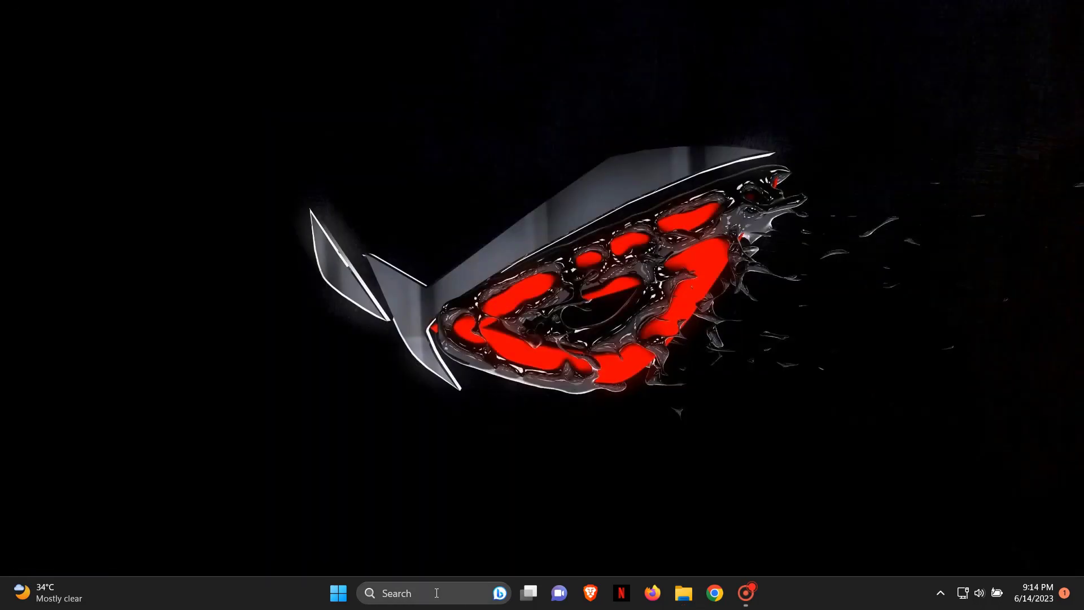
- Search Windows for the Graphics settings and open them
click(437, 592)
text(gra)
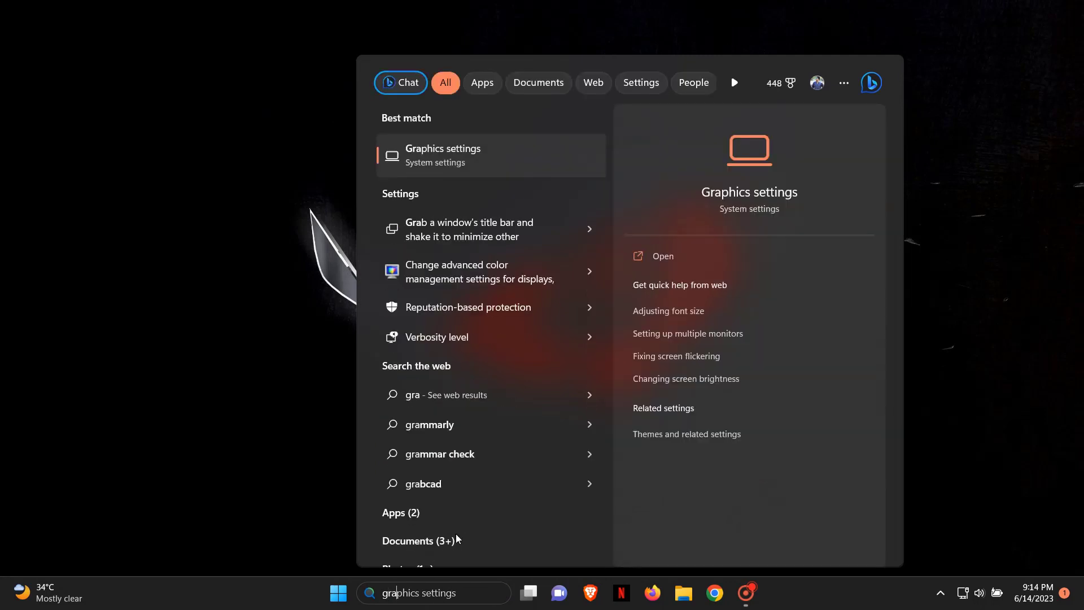
click(451, 151)
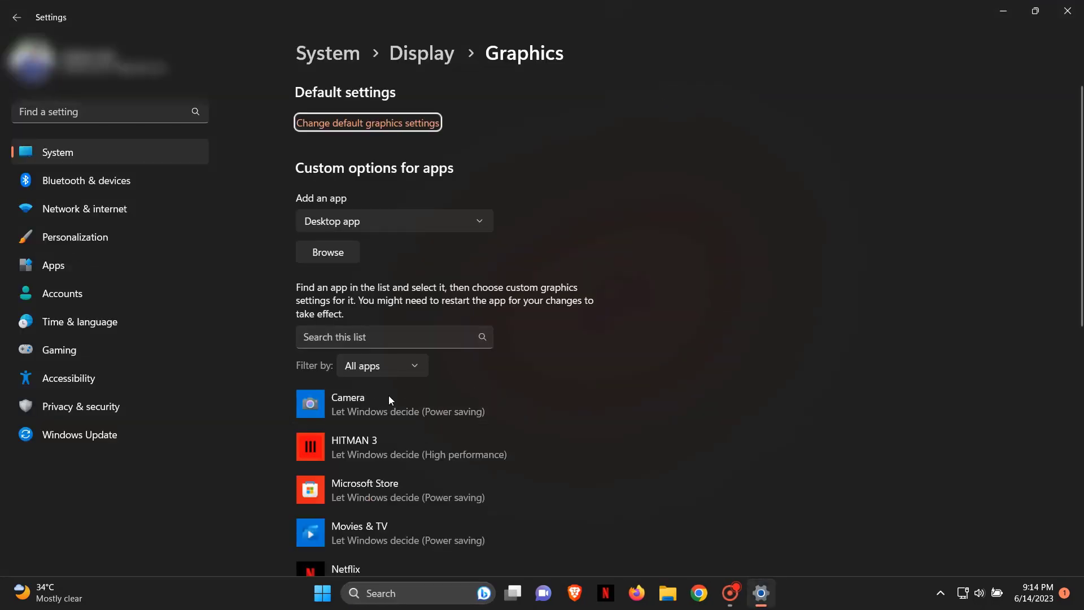
- Find Riot Client in the custom app list by searching for "riot" and save its graphics preference as High performance
scroll(399, 313, down, 4)
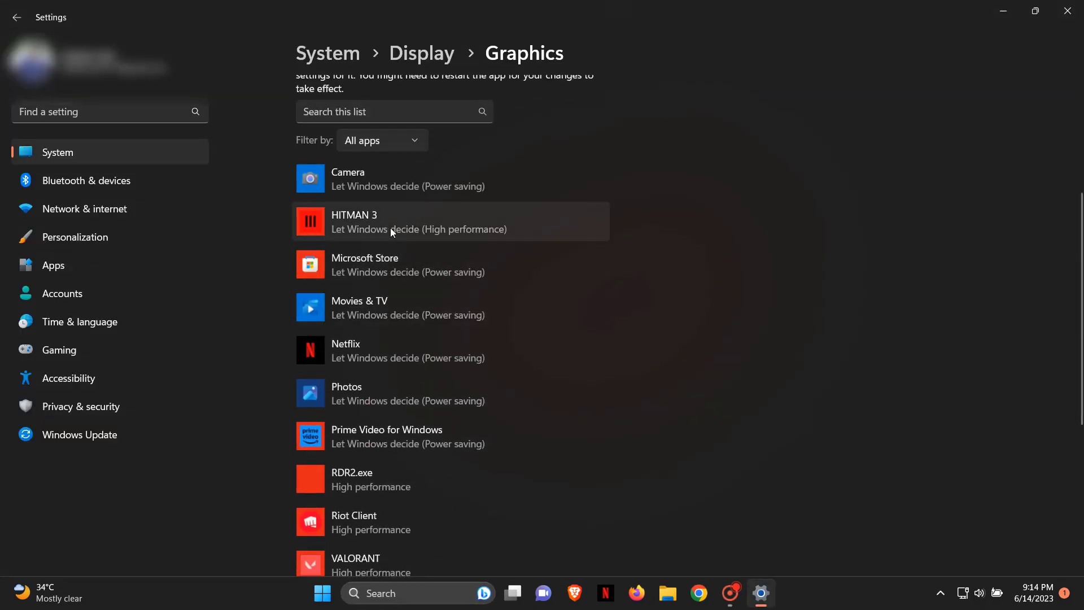
click(338, 108)
text(riot)
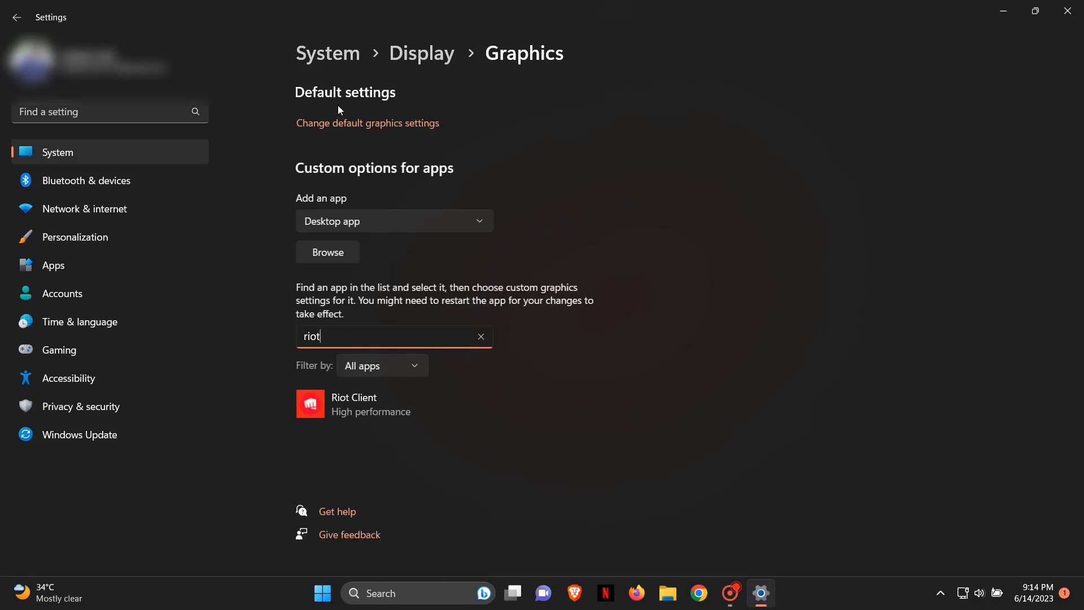
click(358, 407)
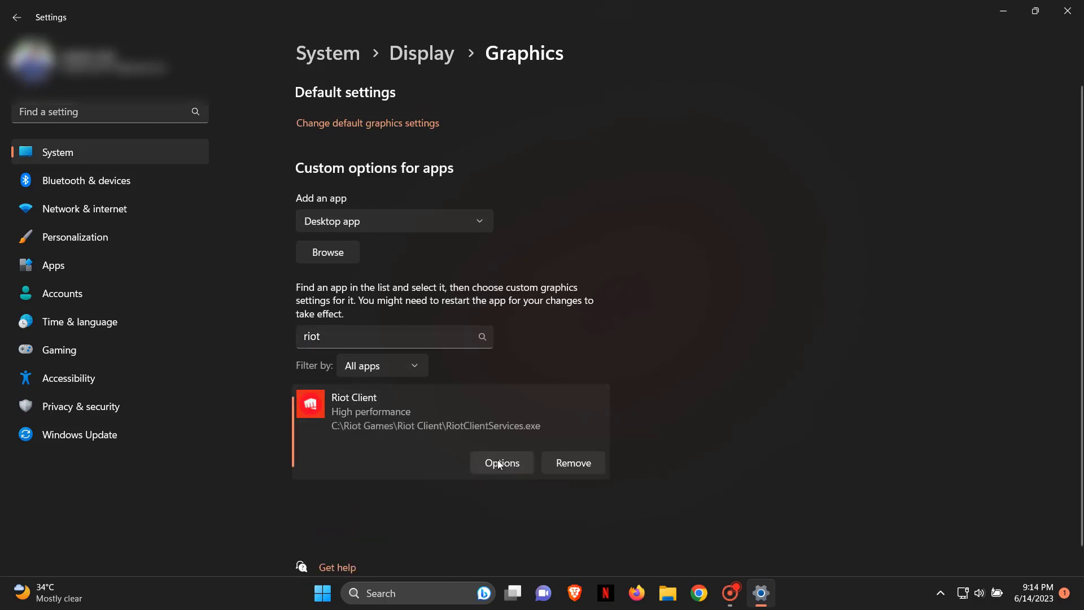
click(500, 462)
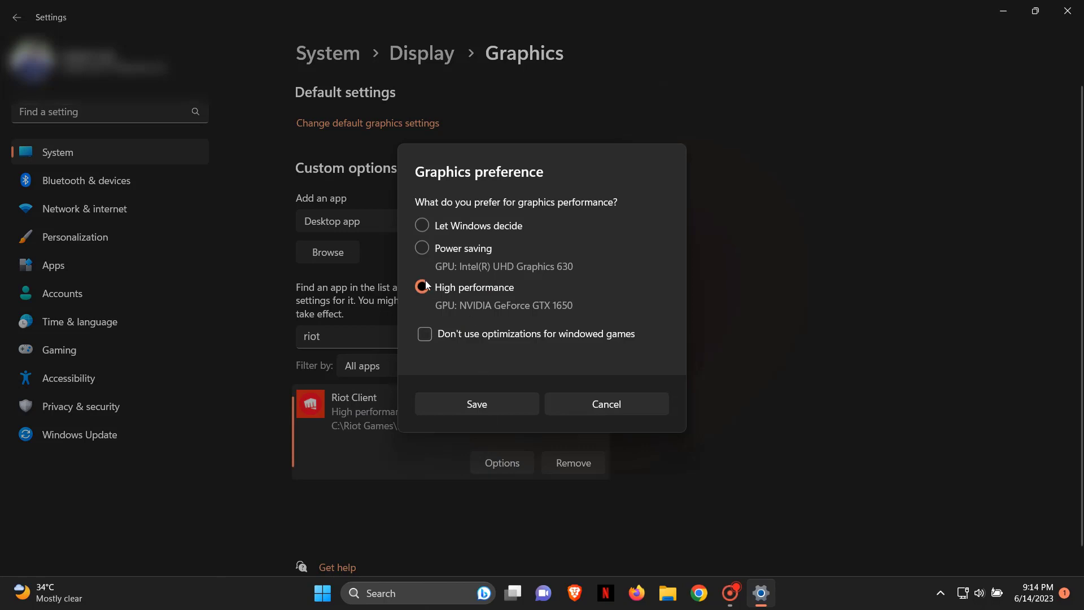
click(422, 246)
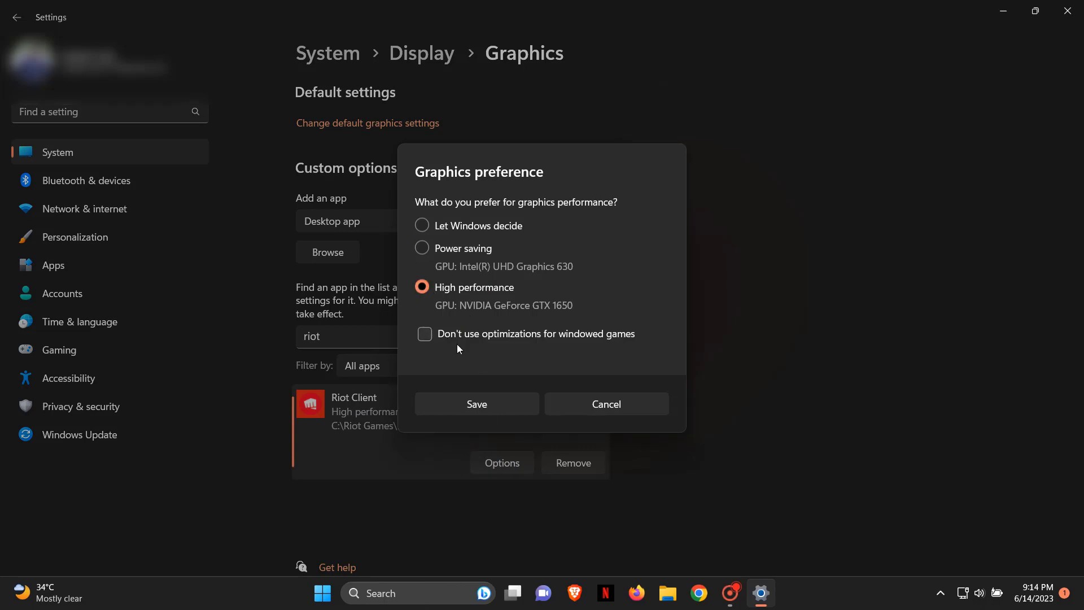
click(491, 404)
- Find VALORANT in the app list by searching for "valora", save its graphics preference as High performance and close Settings
drag(363, 329, 295, 336)
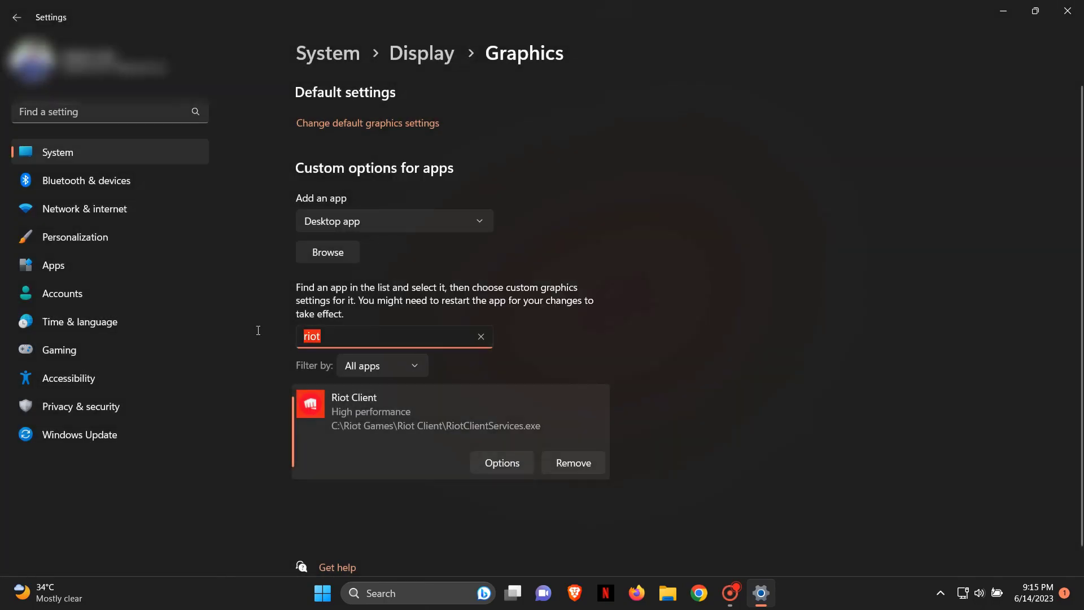
text(valora)
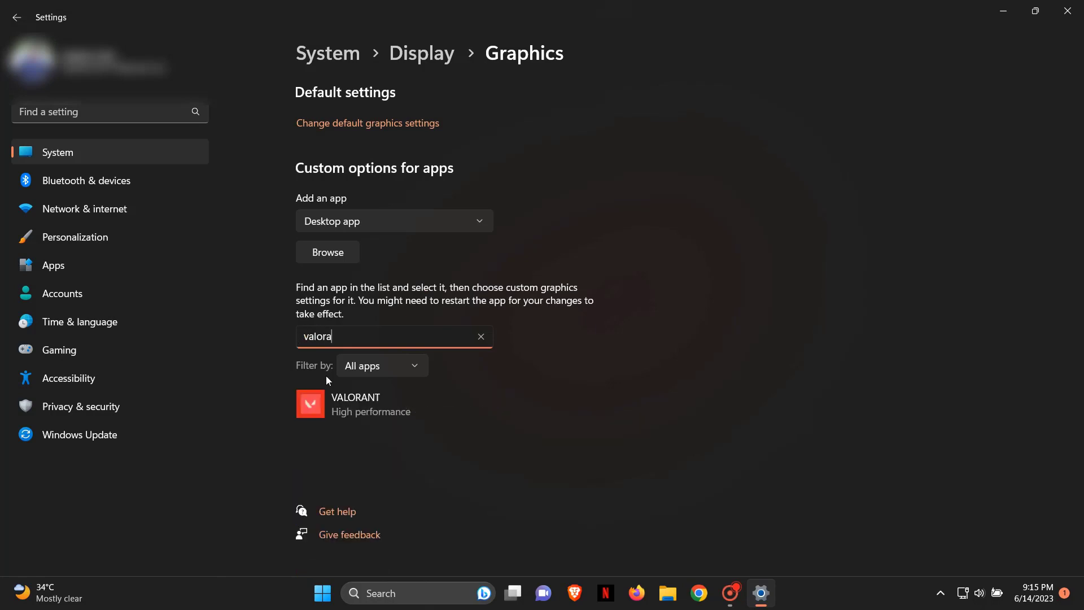
click(348, 402)
click(502, 477)
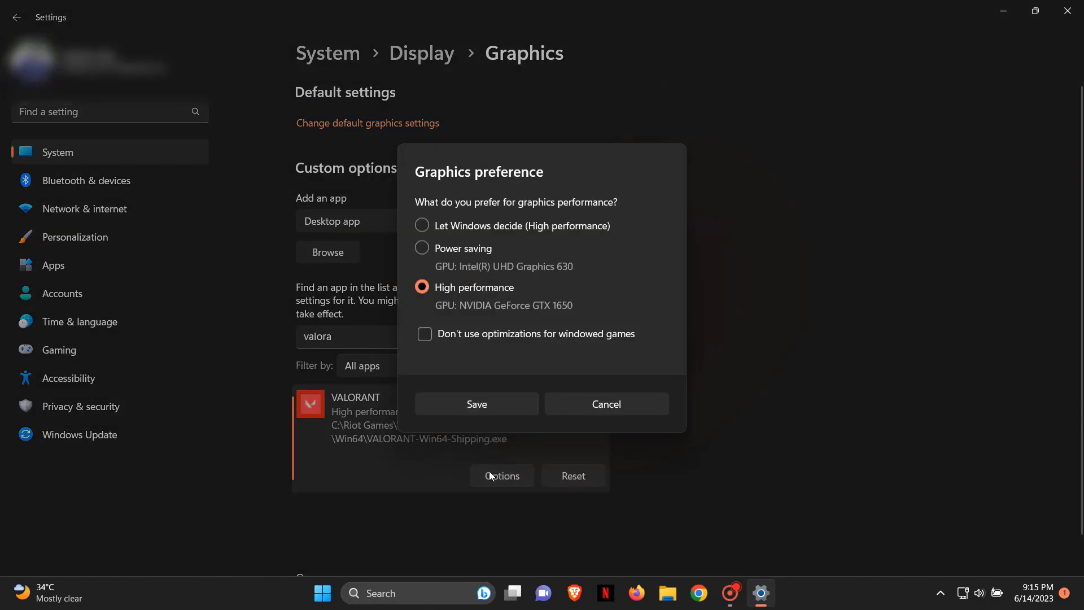
click(476, 402)
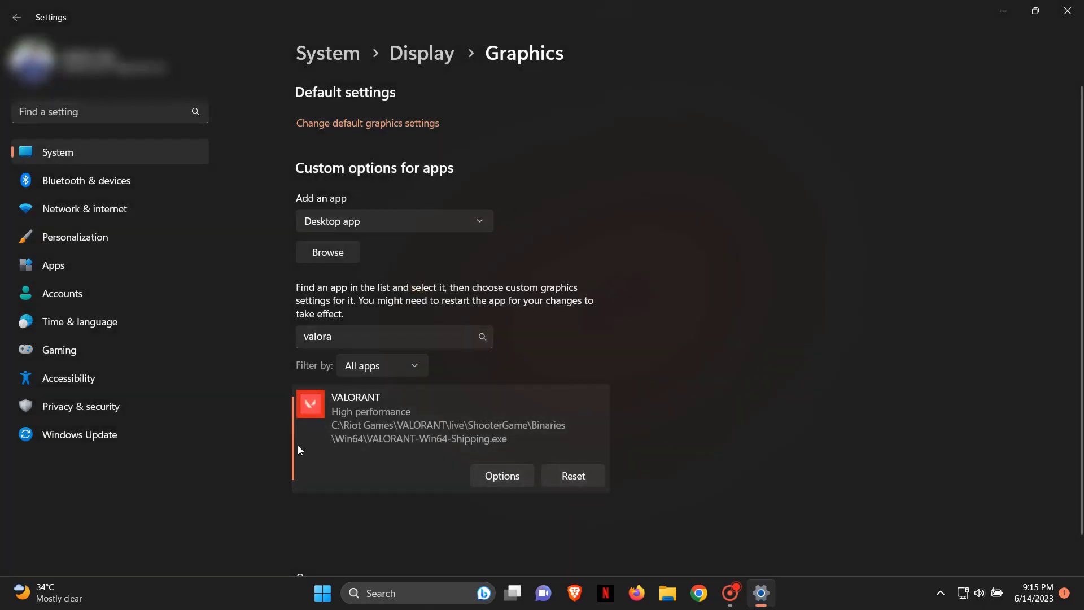
click(1065, 16)
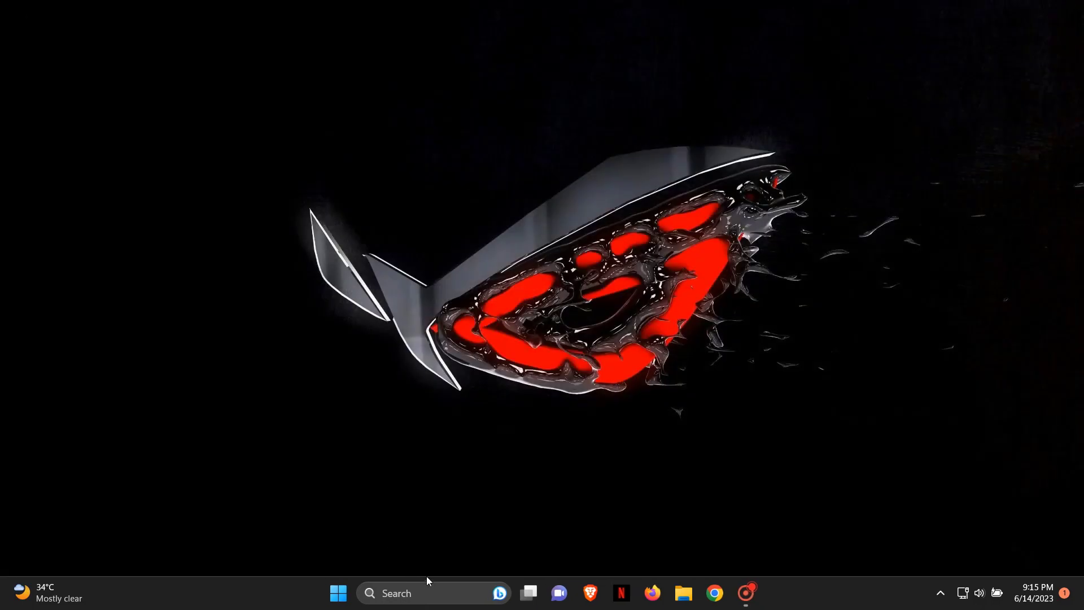
key(super)
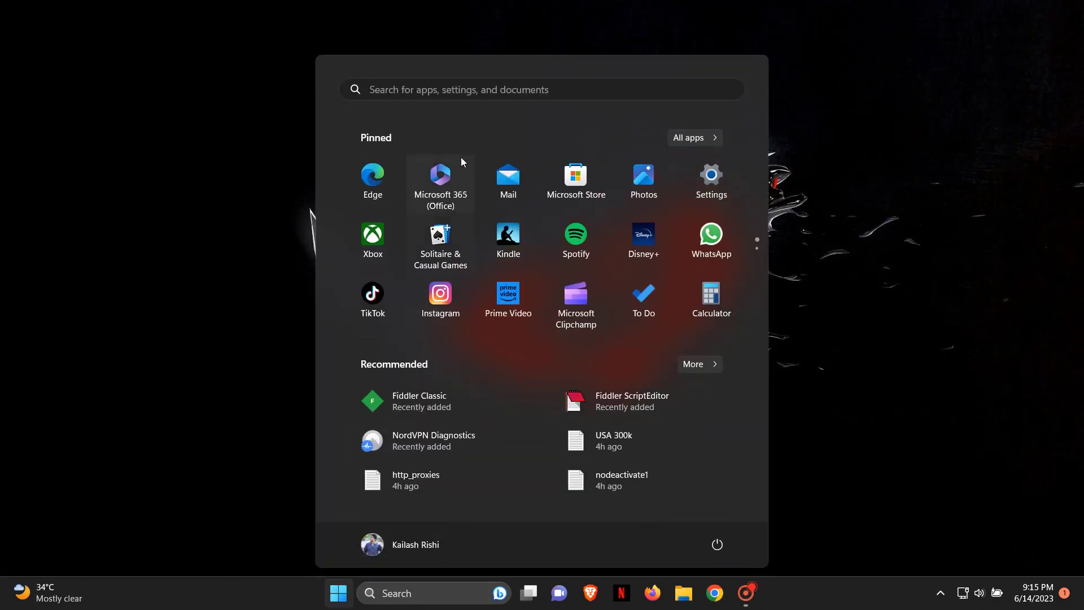
click(404, 603)
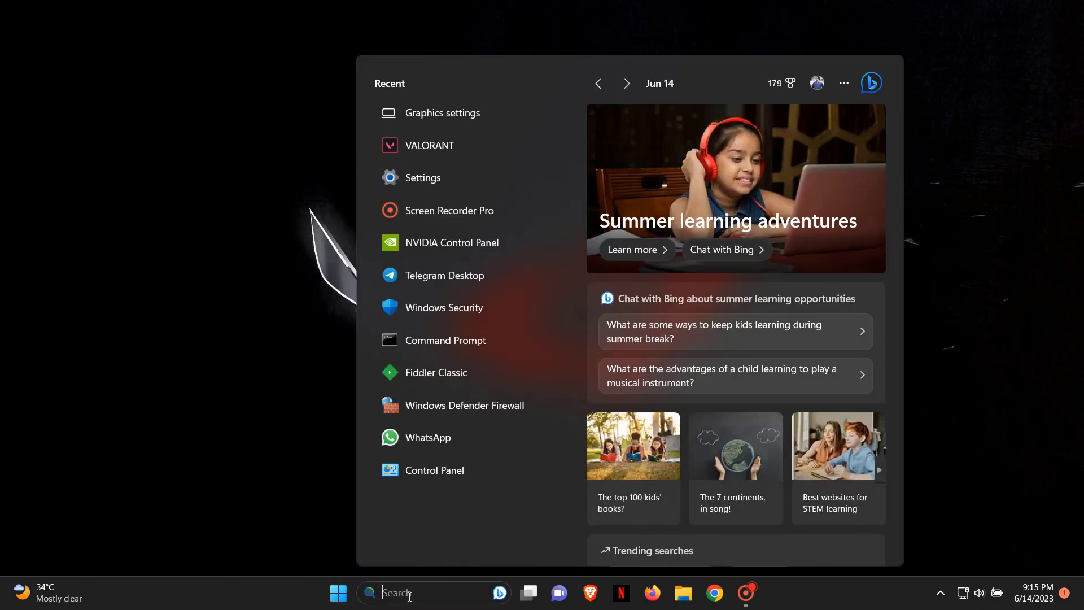
click(339, 591)
click(339, 592)
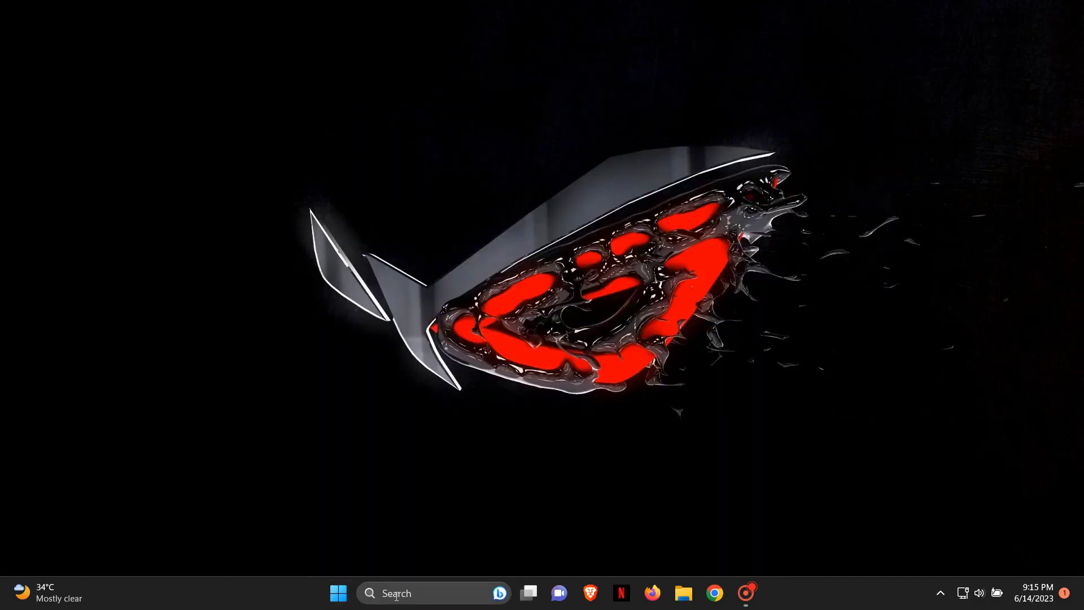
- Search Windows for "nv", open NVIDIA Control Panel and choose Use the advanced 3D image settings for the image settings with preview
click(401, 595)
text(nv)
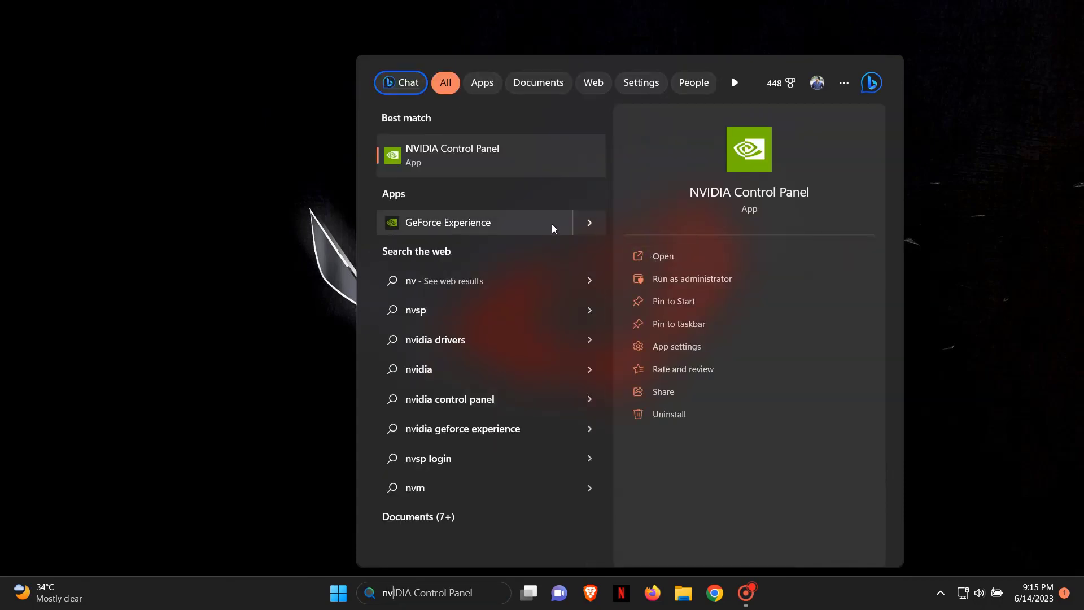
click(470, 157)
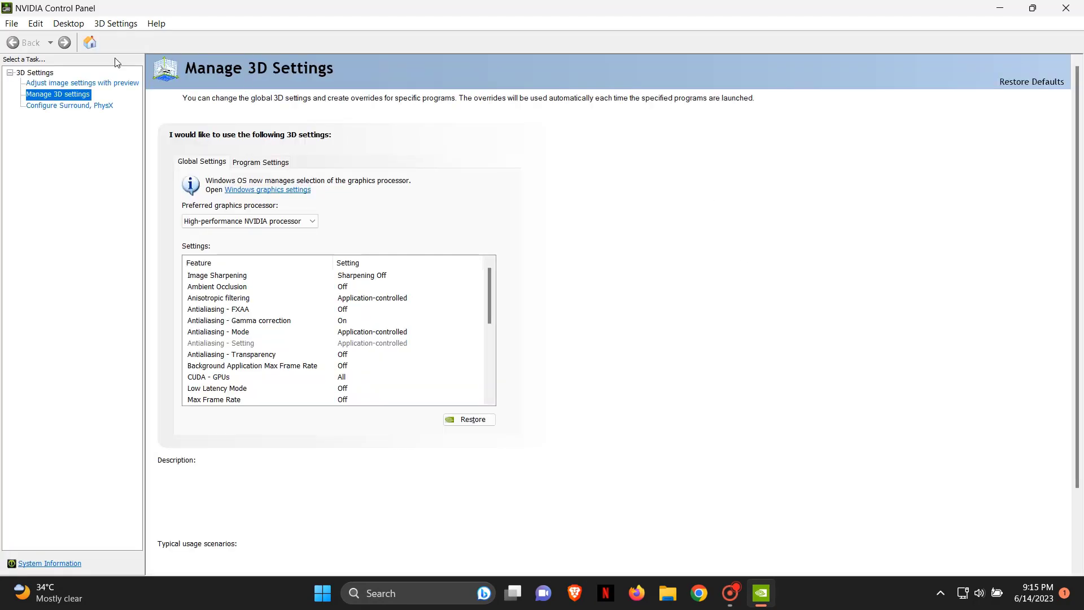
click(85, 84)
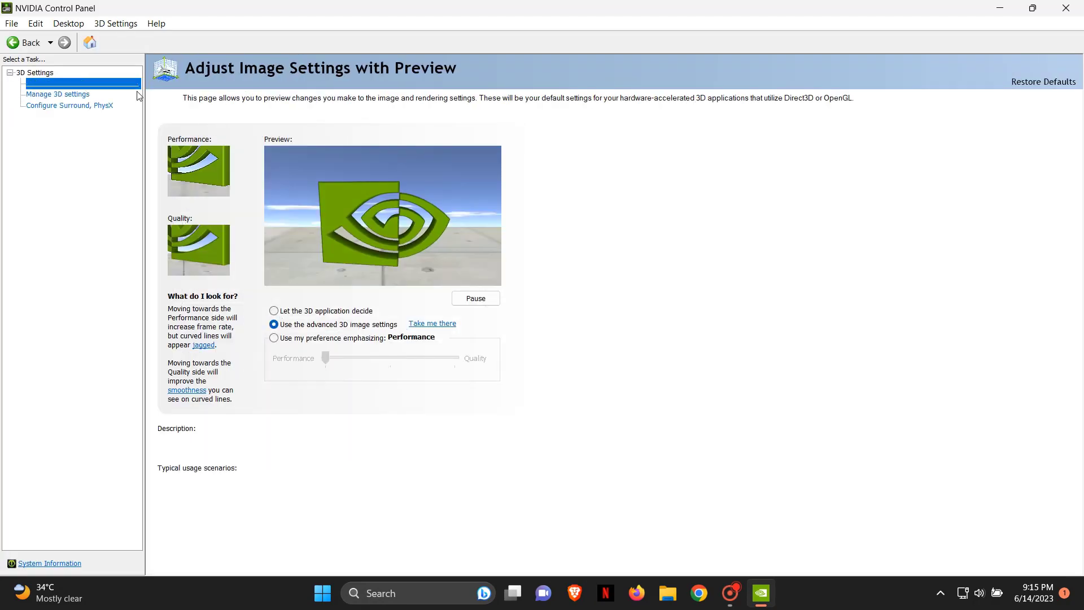
click(317, 326)
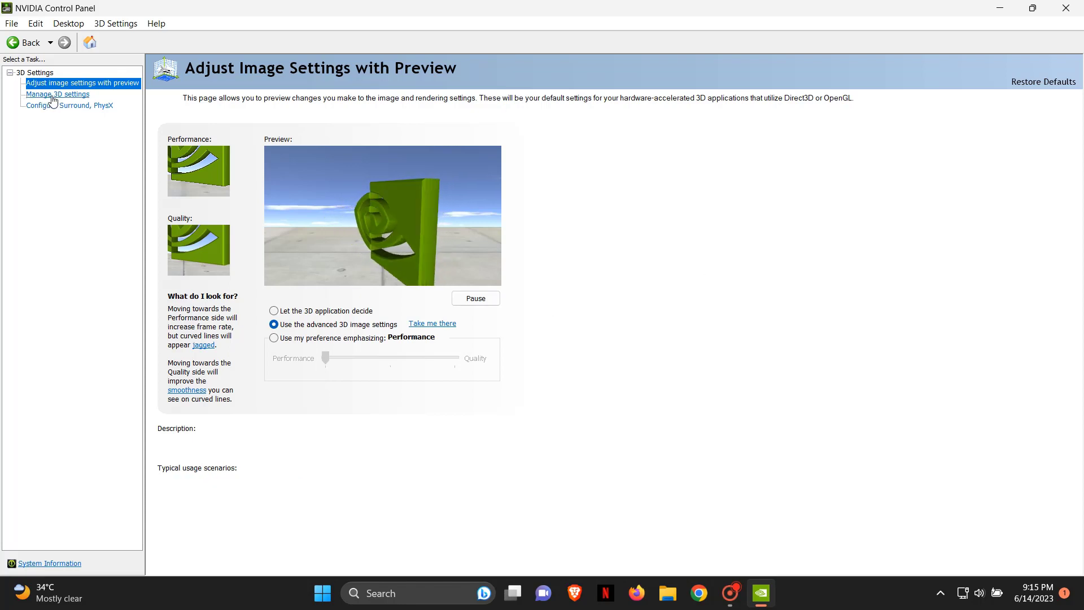
- Set Low Latency Mode to Off in the global settings of Manage 3D Settings
click(71, 95)
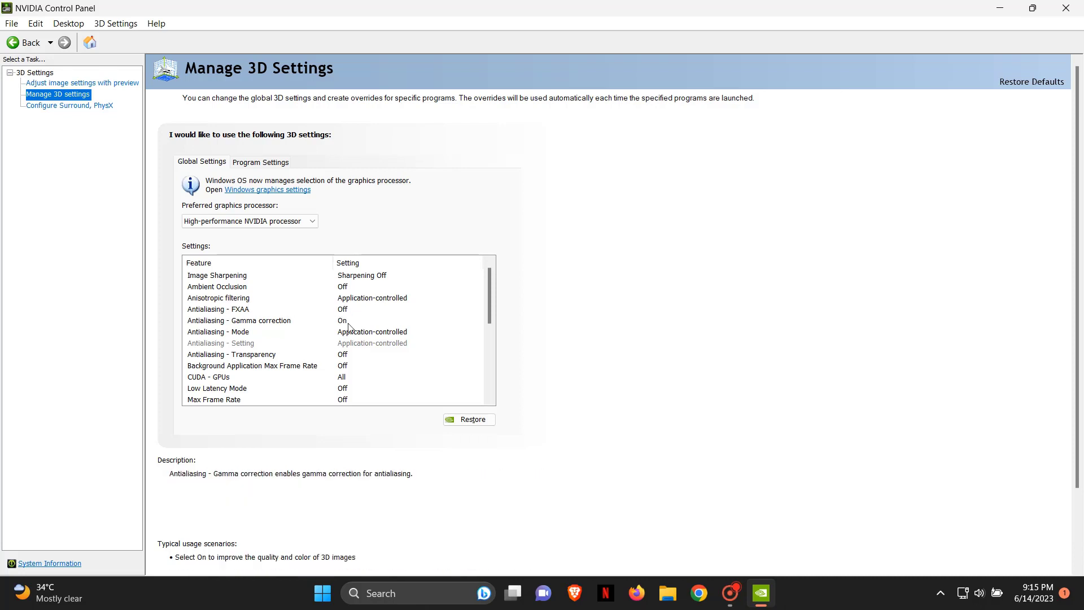
scroll(341, 339, down, 1)
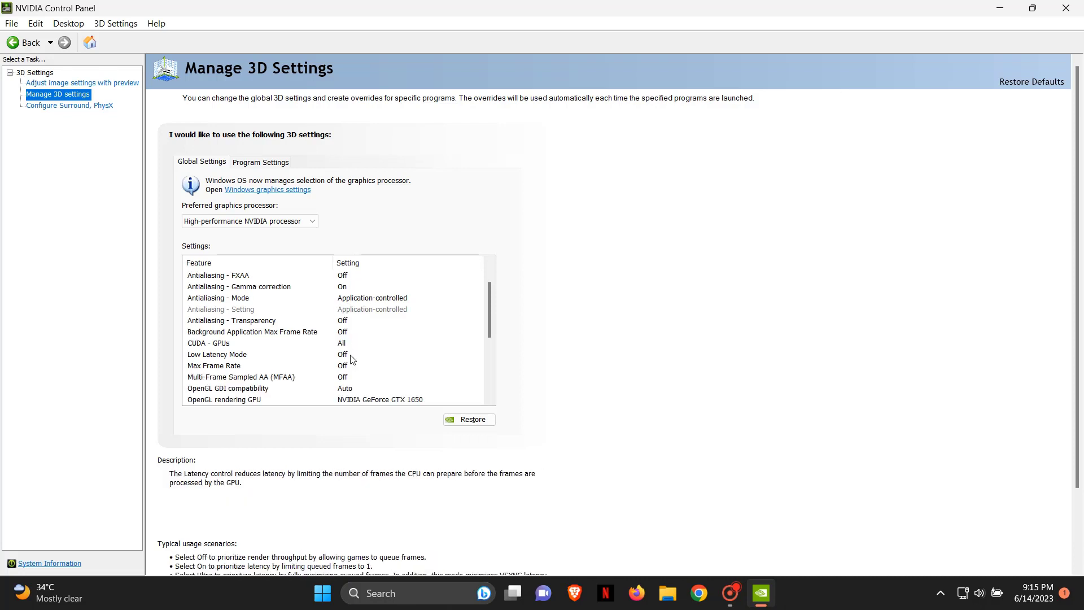
click(342, 355)
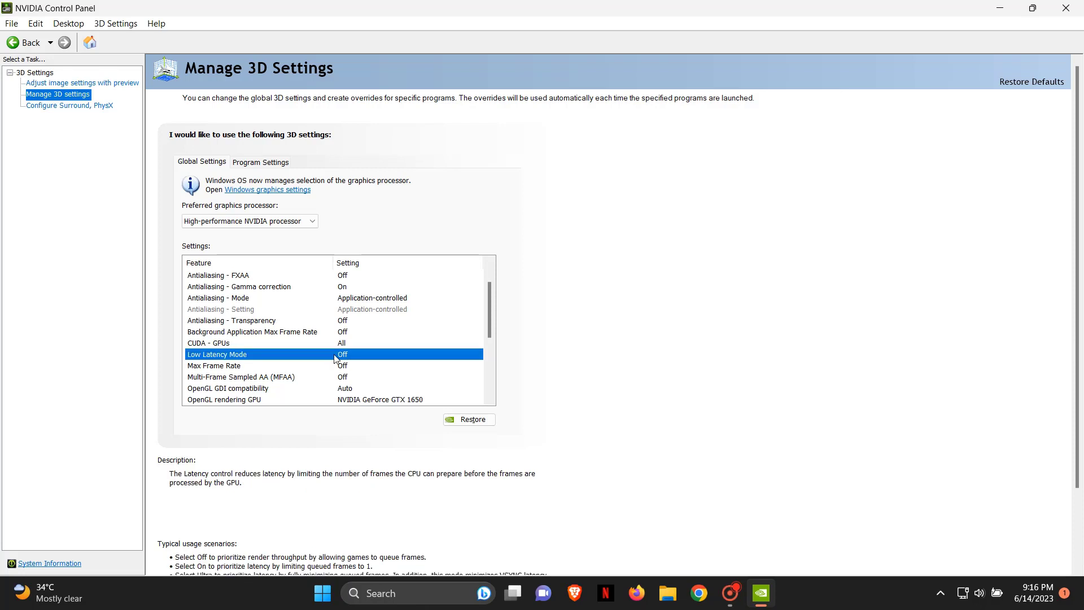
click(339, 355)
click(356, 367)
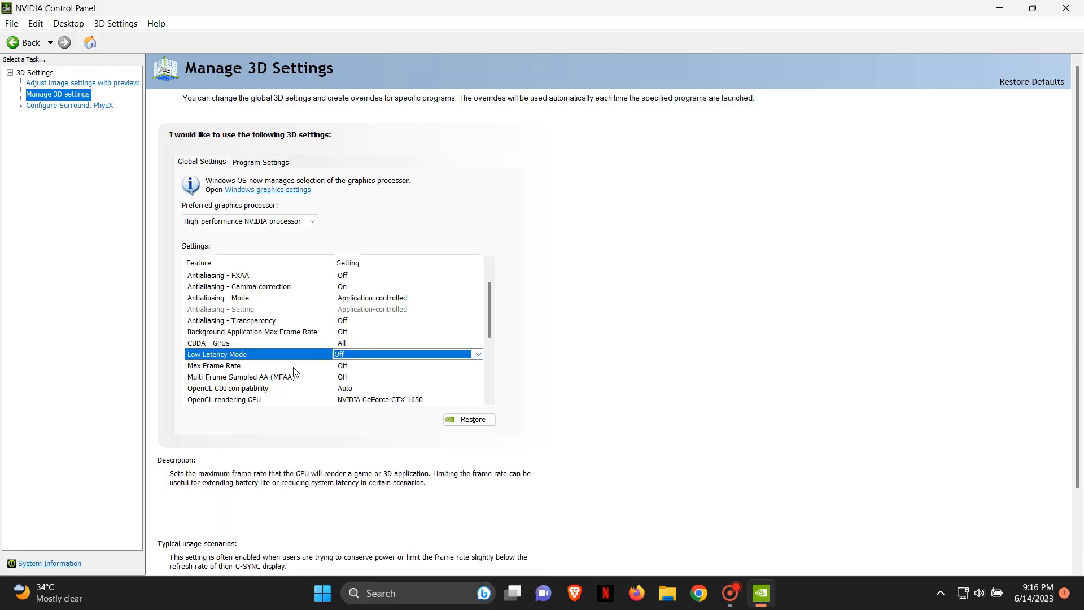
- Set Max Frame Rate to Off in the global 3D settings and confirm it
click(348, 367)
click(349, 367)
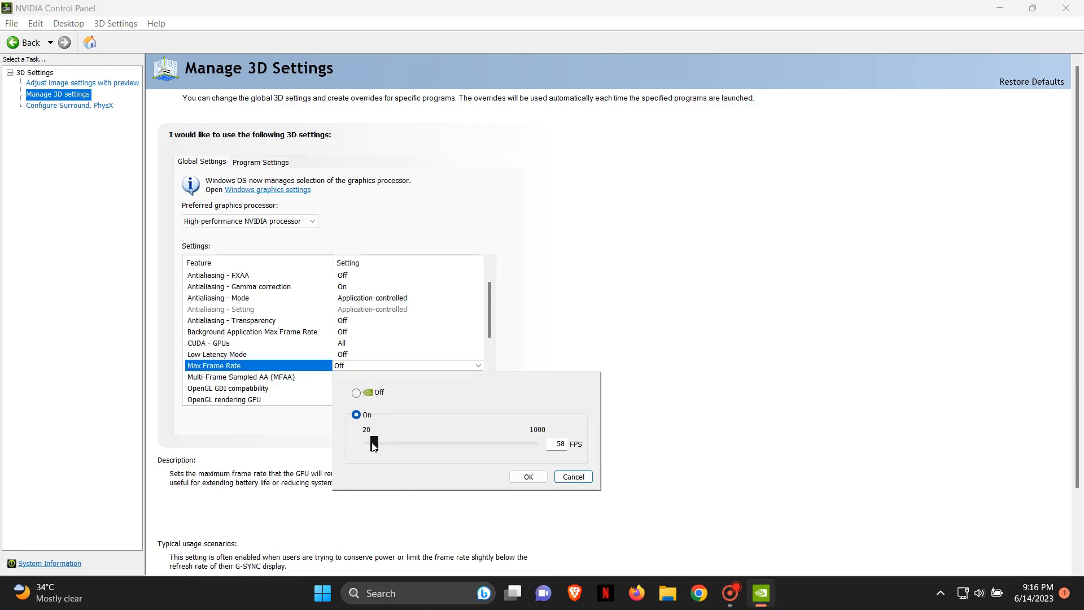
drag(534, 447, 377, 440)
click(357, 394)
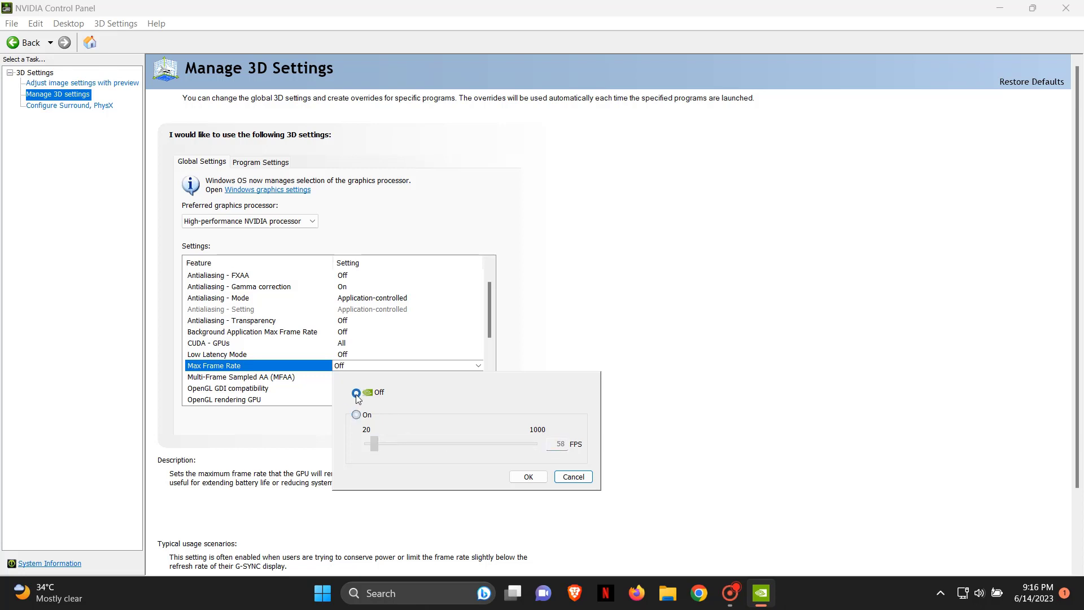
click(530, 477)
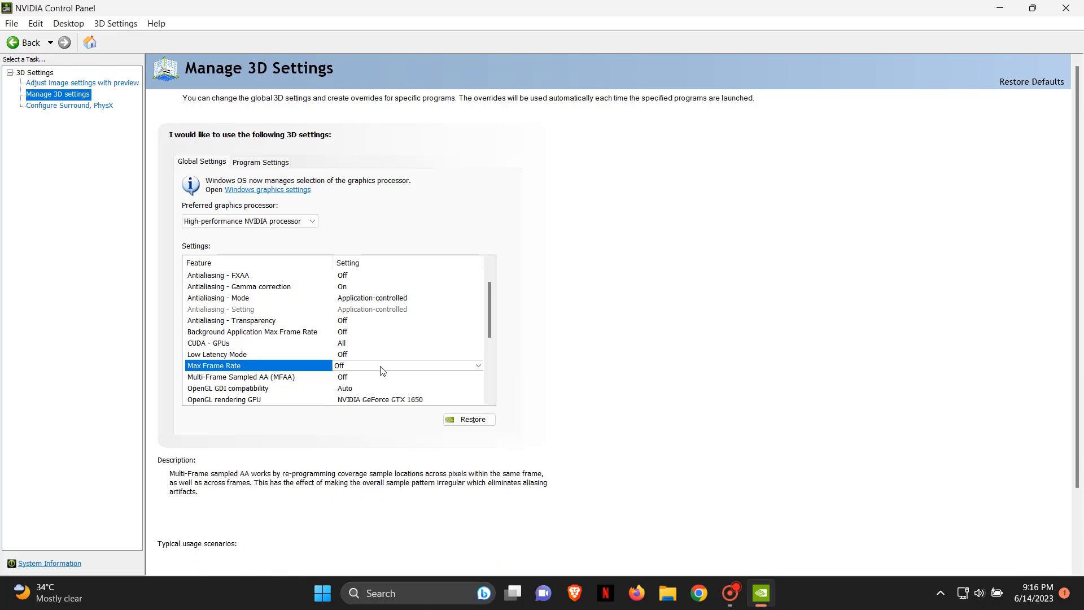
- Set Power management mode to Prefer maximum performance in the global 3D settings
scroll(378, 354, down, 1)
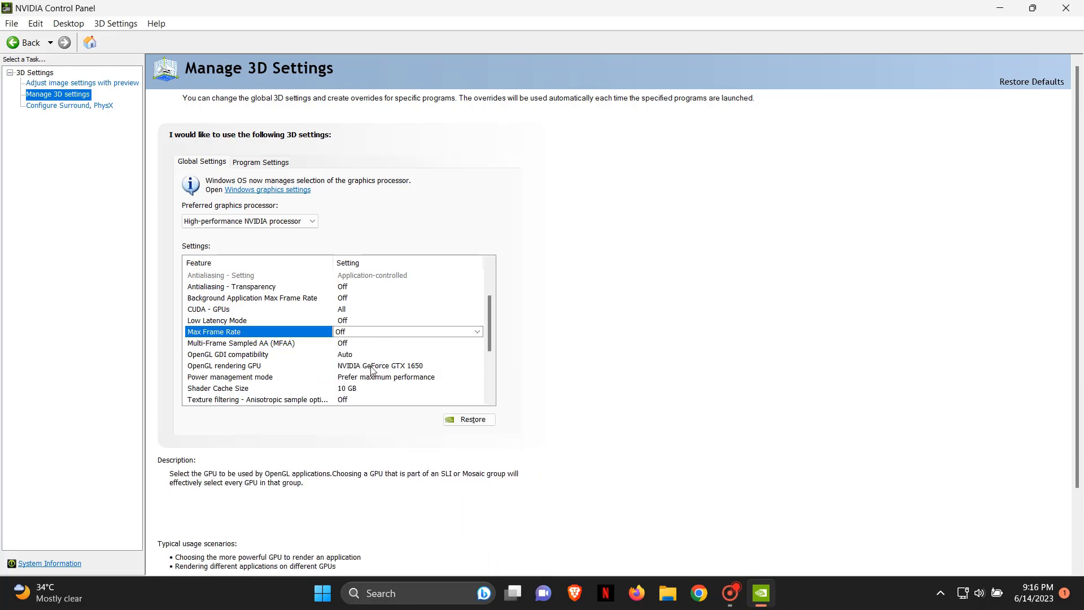
scroll(378, 383, down, 1)
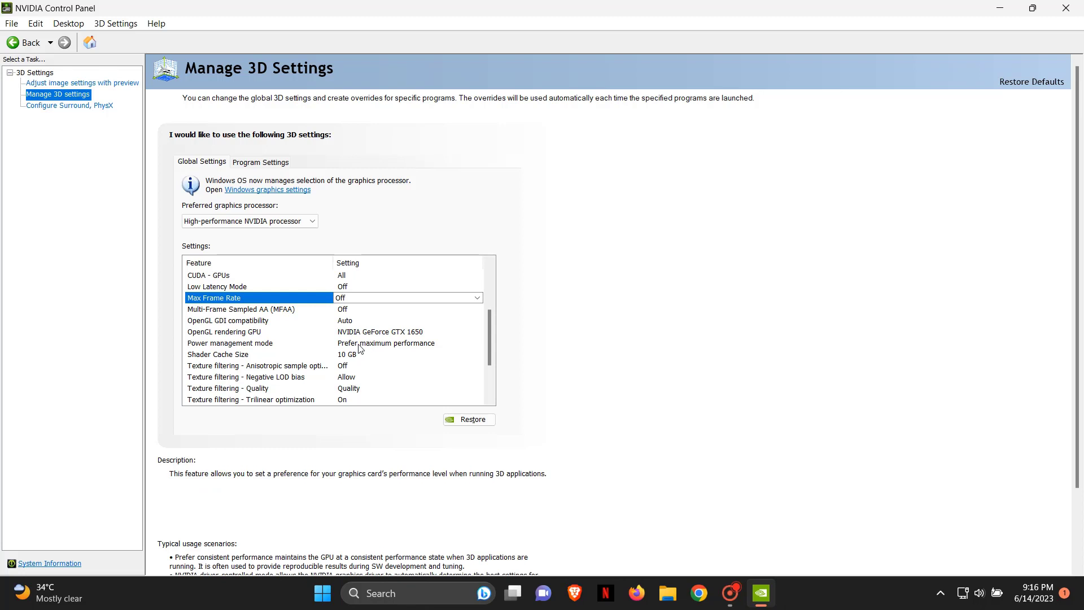
click(356, 348)
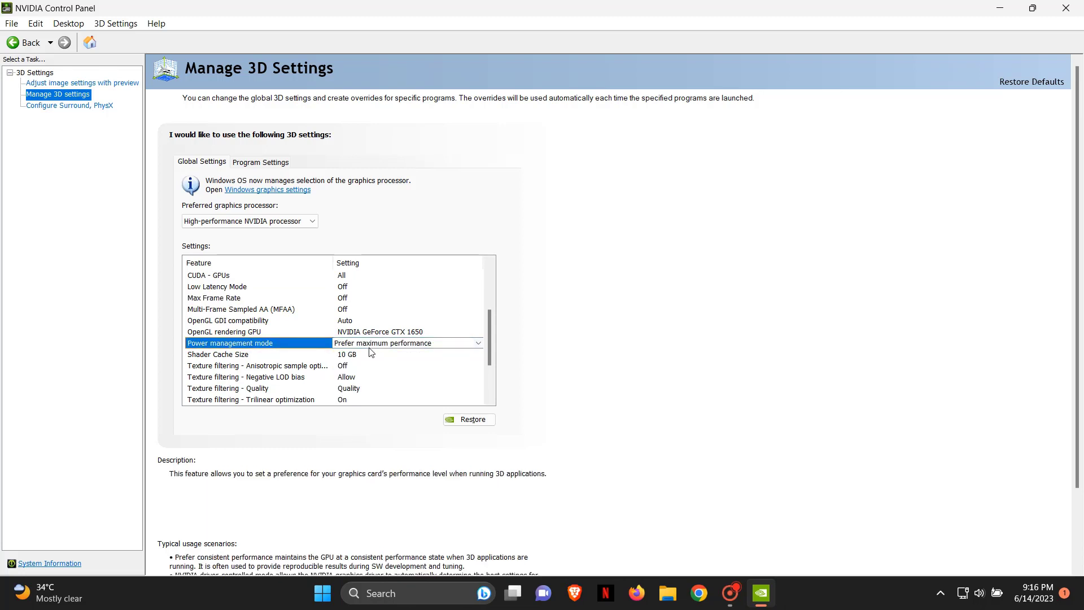
click(382, 345)
click(367, 377)
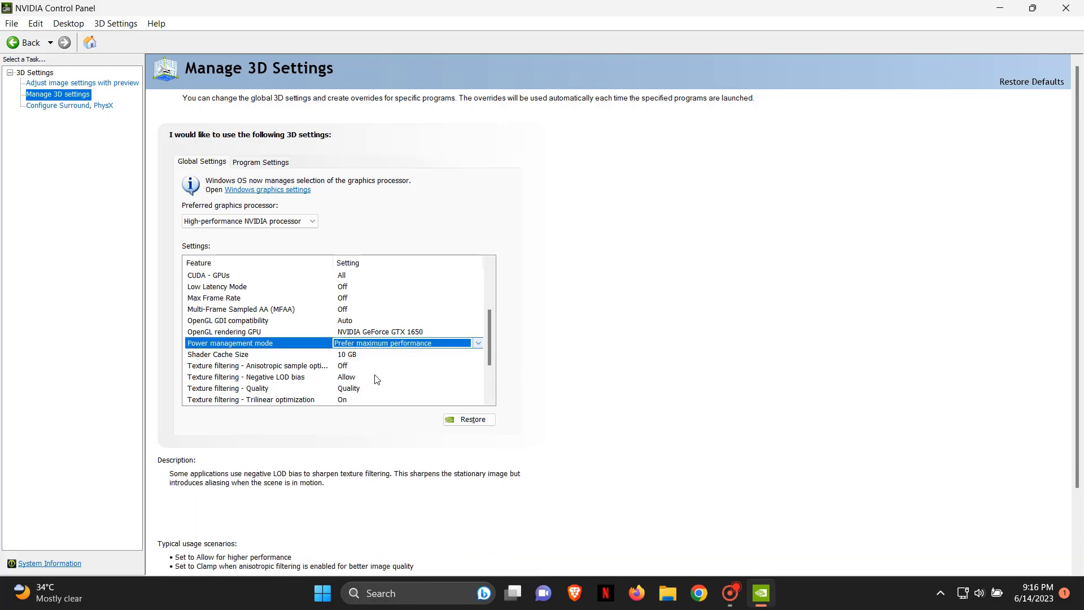
- Set Shader Cache Size to 10 GB in the global 3D settings
click(346, 356)
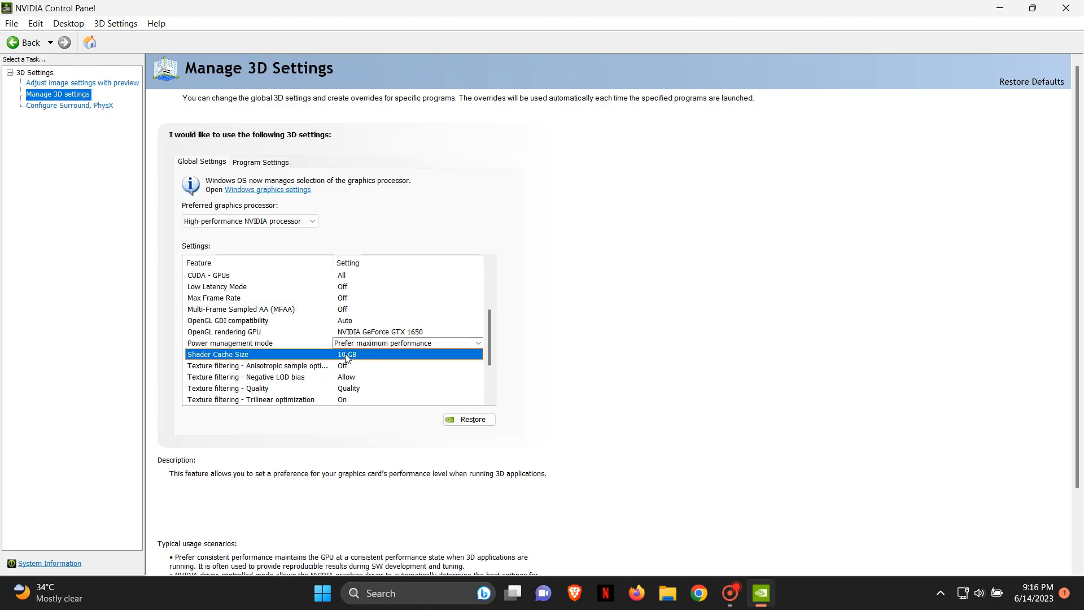
click(362, 355)
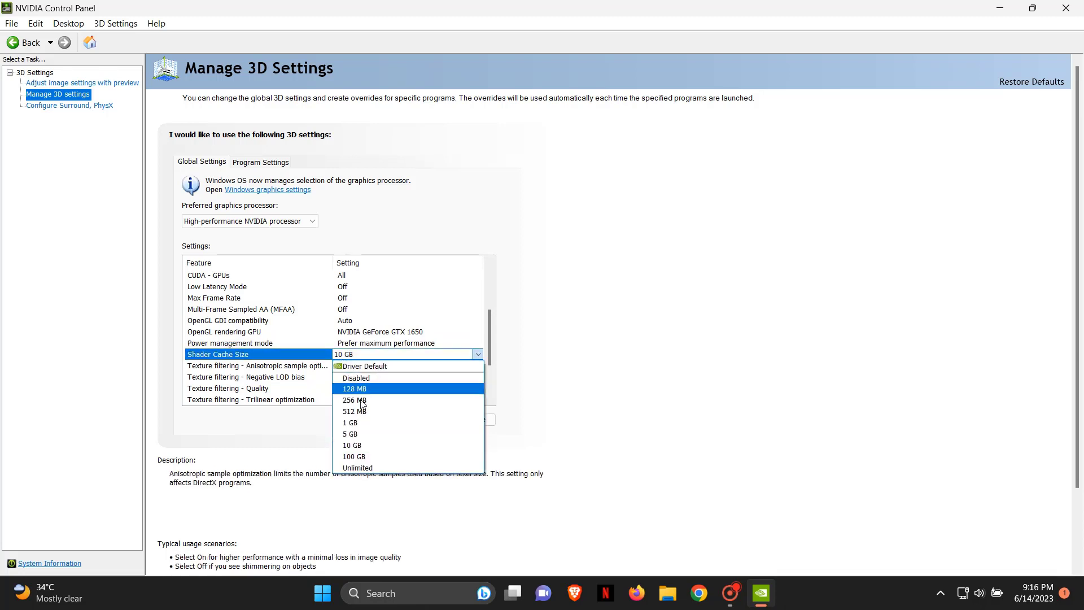
click(356, 446)
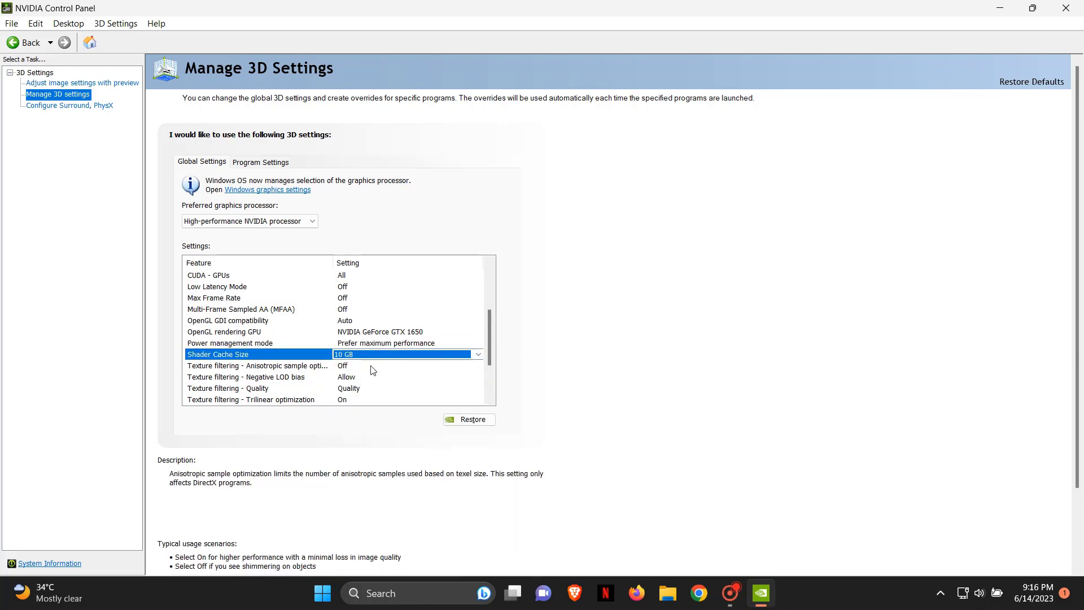
- Set Texture filtering - Quality to Quality and review the remaining global 3D settings
scroll(355, 355, down, 1)
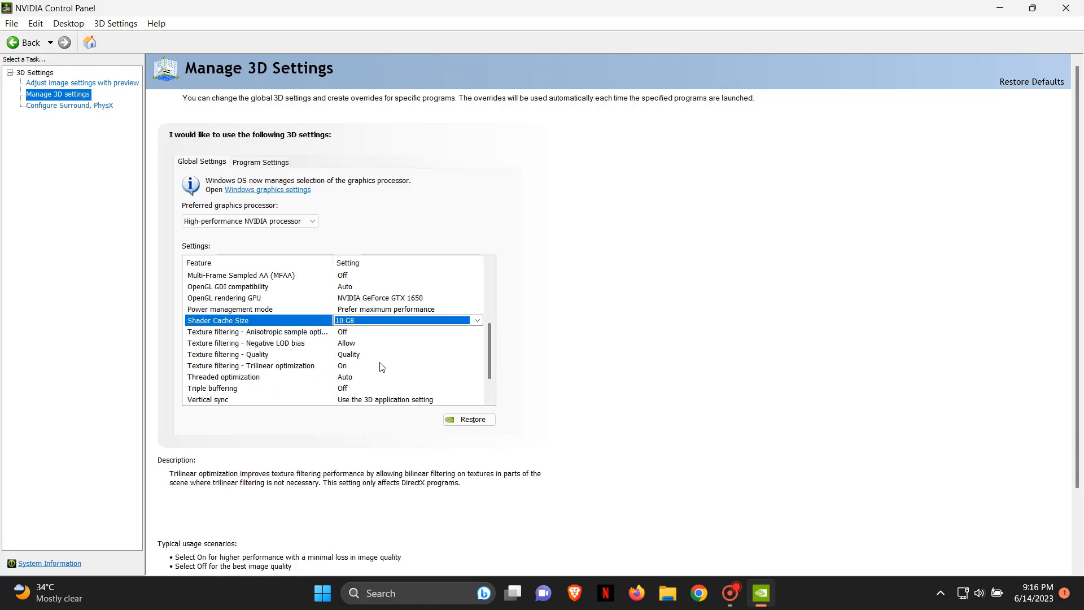
click(350, 358)
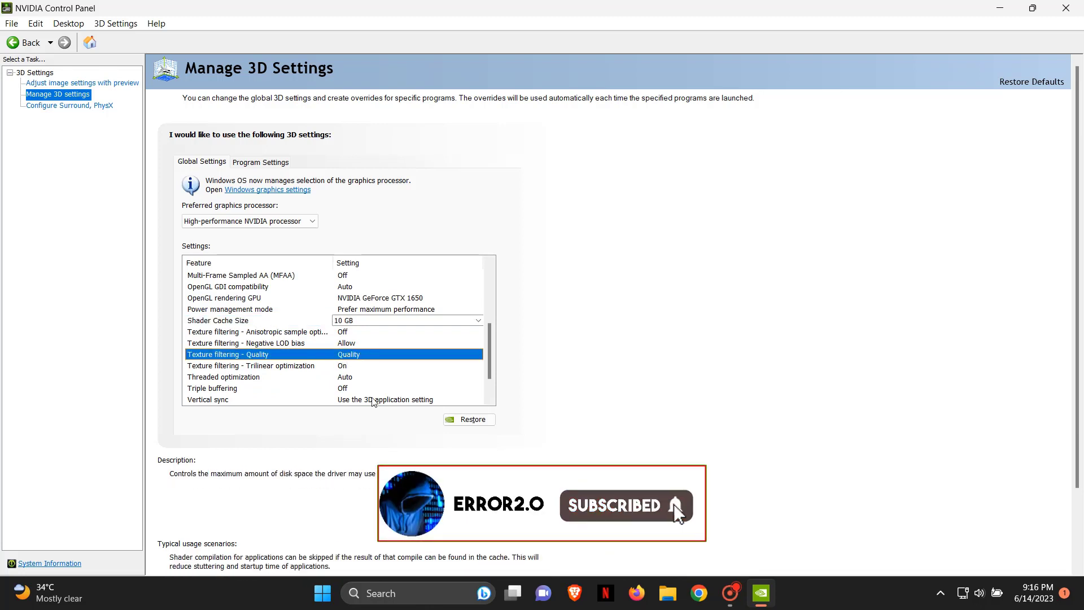
click(352, 356)
click(357, 371)
scroll(355, 370, down, 1)
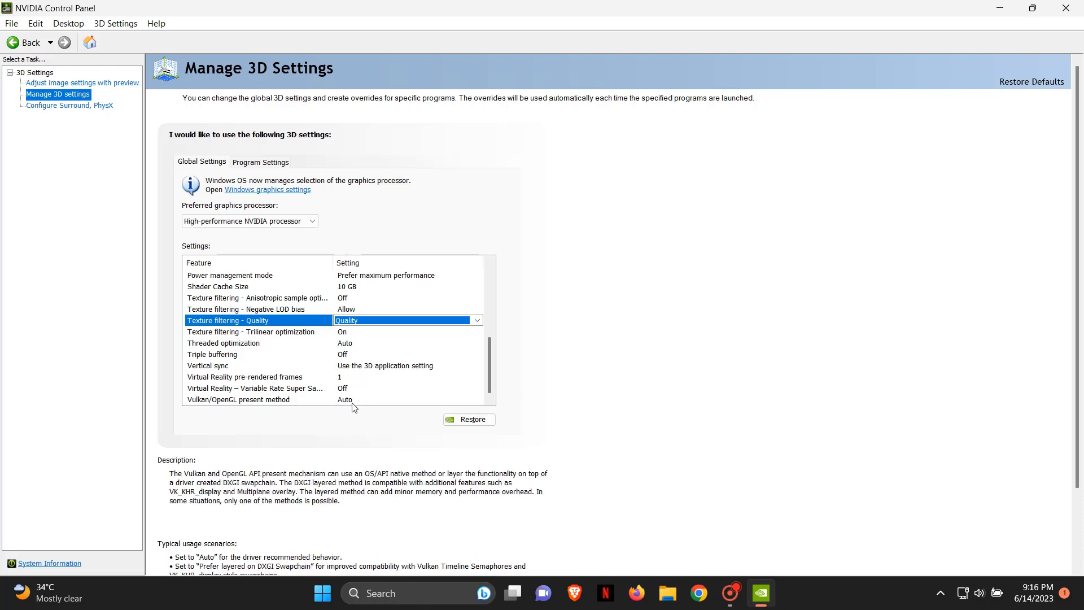
scroll(1020, 545, down, 3)
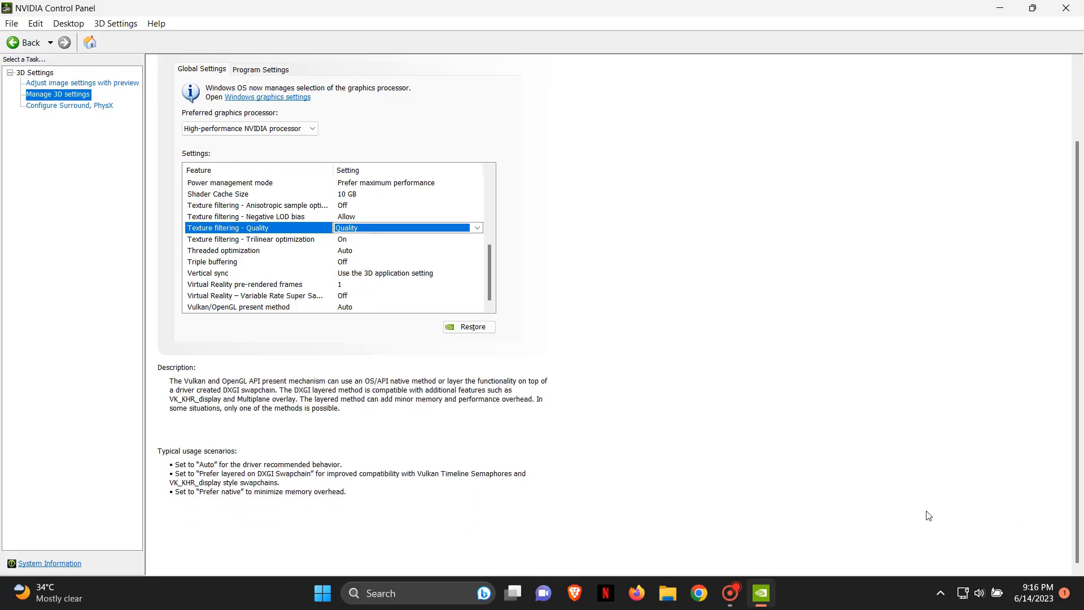
- Try High quality for Texture filtering - Quality, return it to Quality, and apply the global 3D settings
click(393, 227)
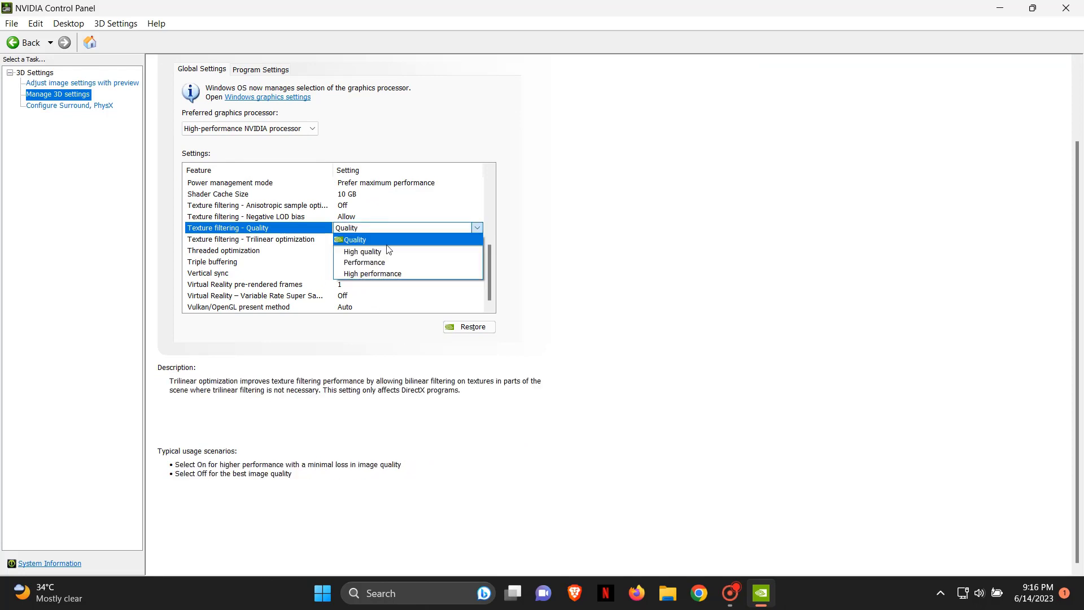
click(389, 251)
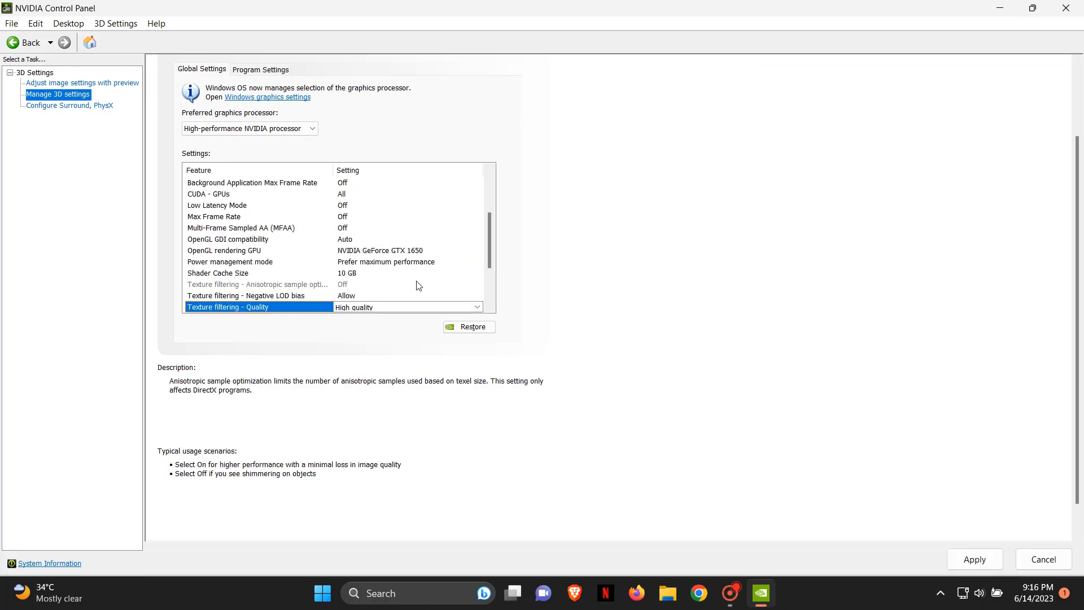
click(393, 308)
click(379, 318)
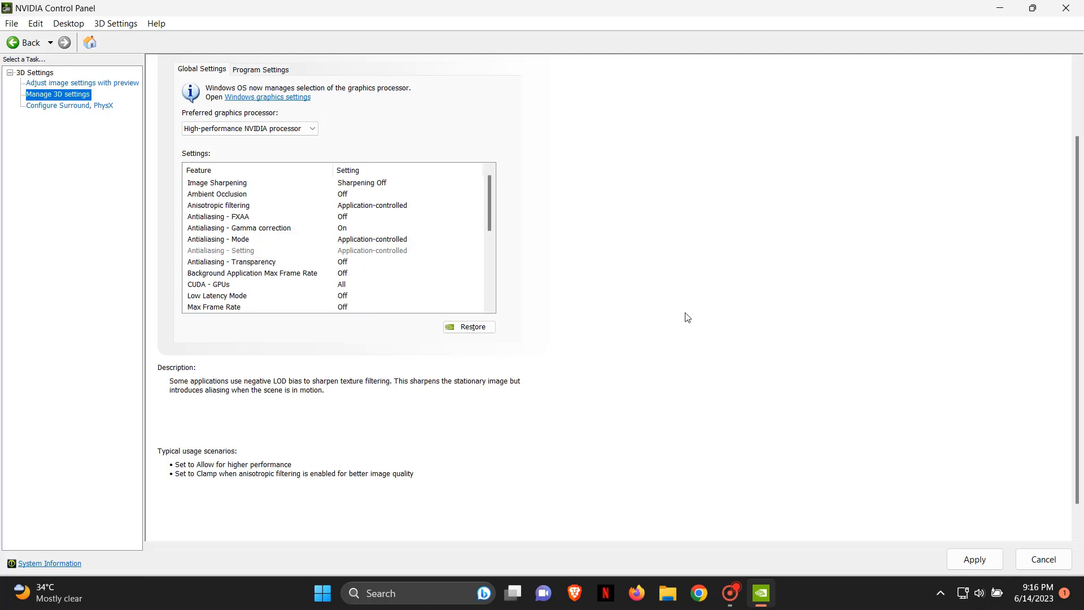
click(975, 560)
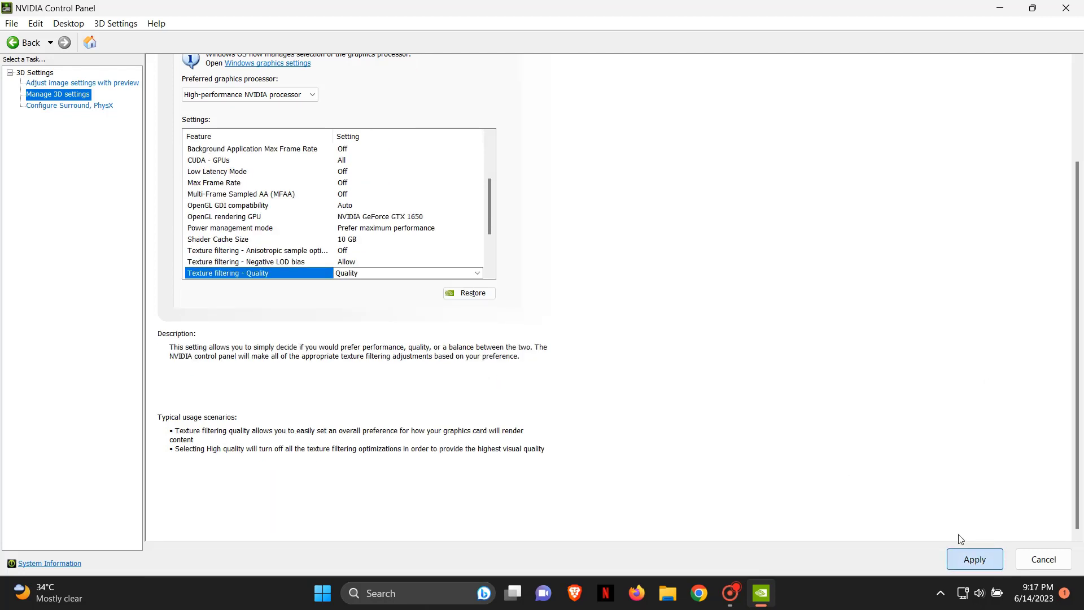
- Set the PhysX processor to NVIDIA GeForce GTX 1650, enable Dedicate to PhysX, apply the changes and close NVIDIA Control Panel
click(64, 107)
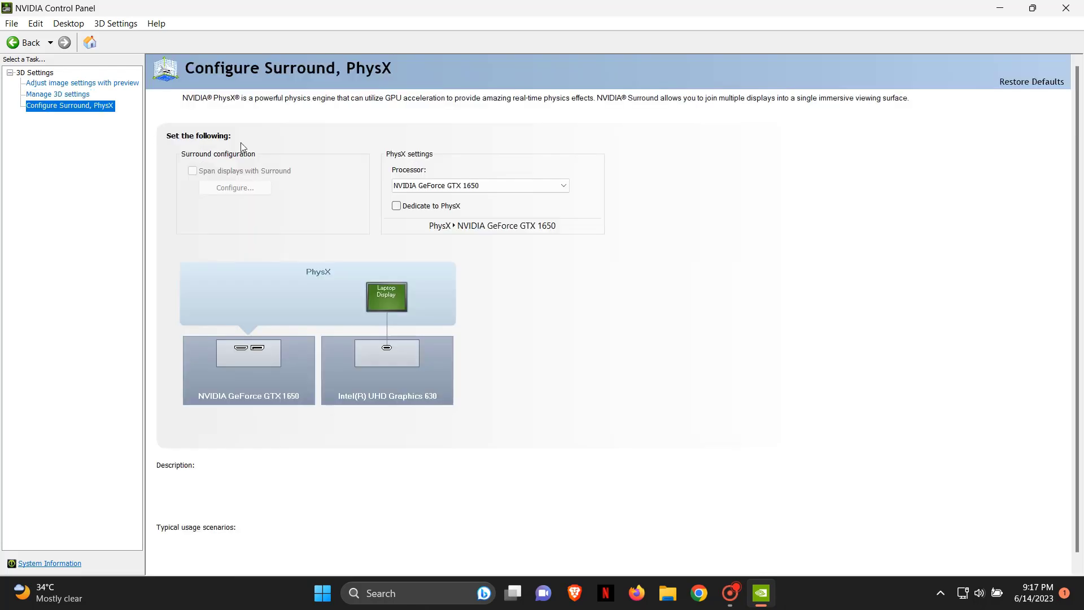
click(425, 187)
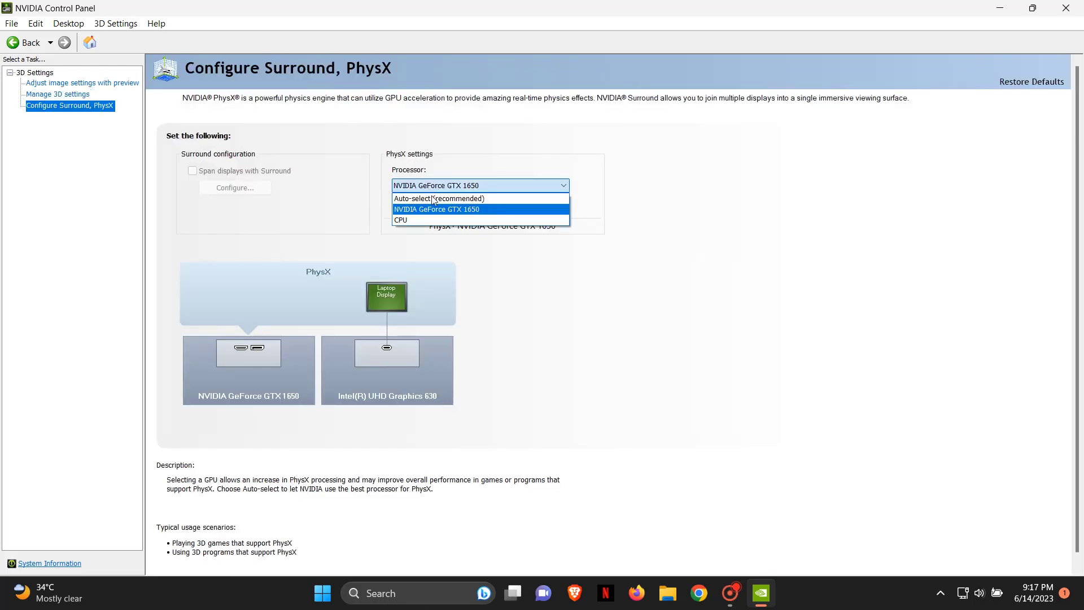
click(427, 210)
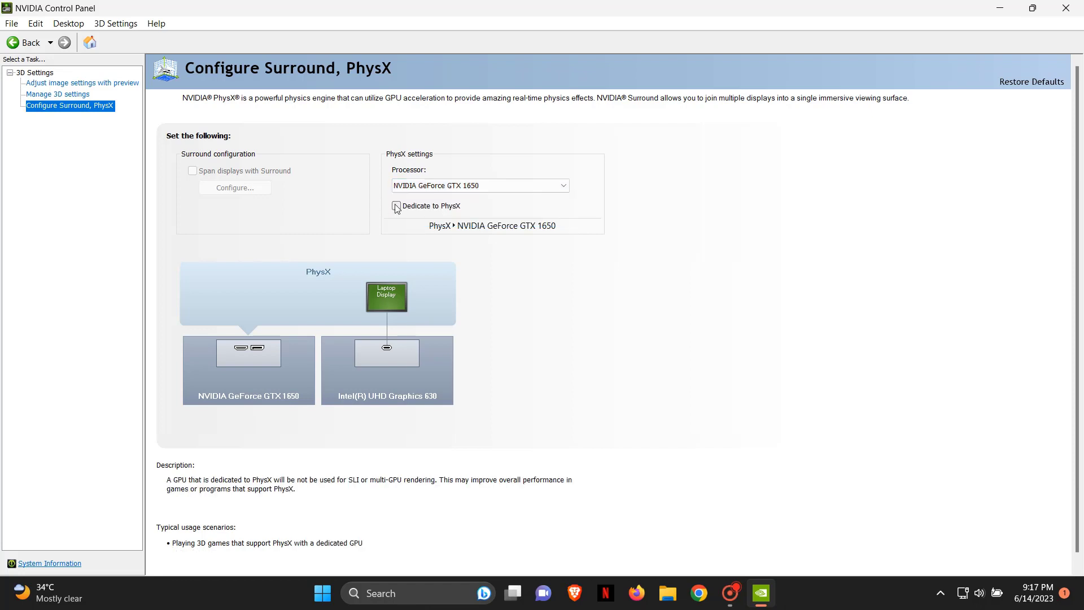
click(397, 207)
scroll(1051, 478, down, 1)
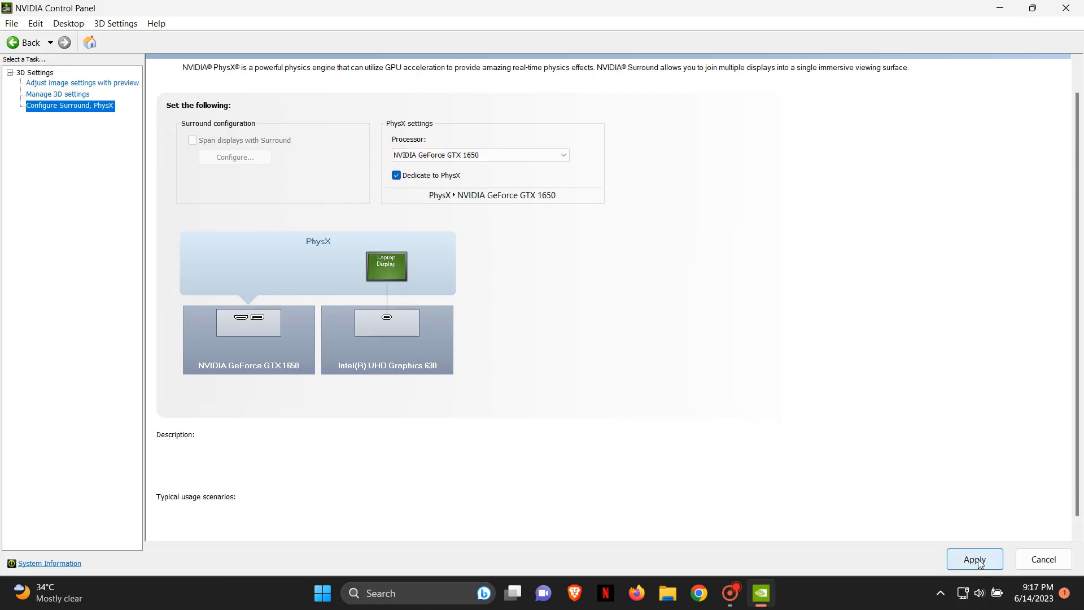
click(970, 549)
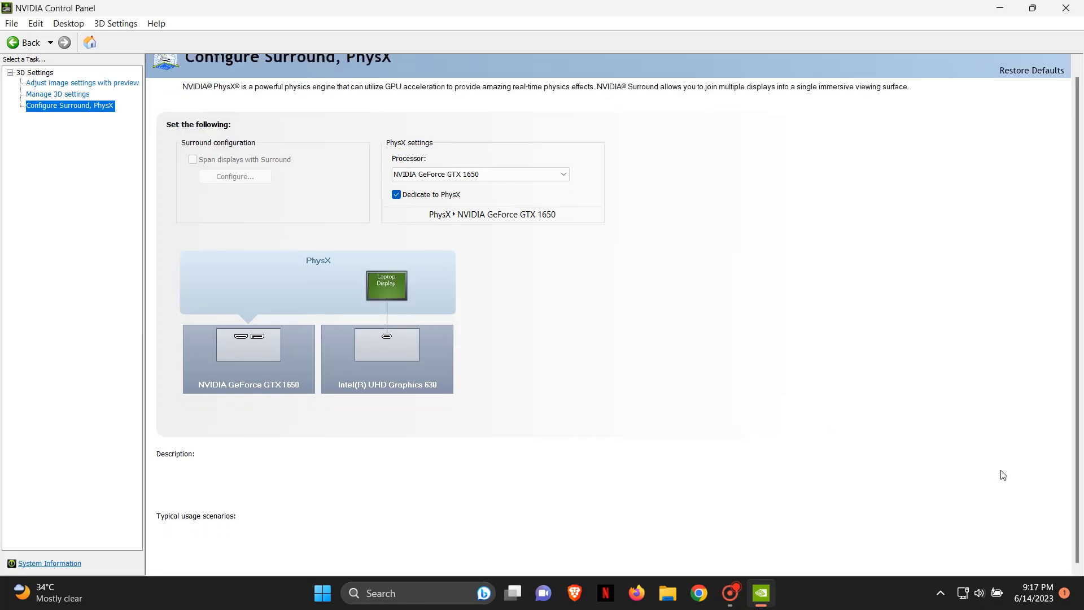
click(1059, 11)
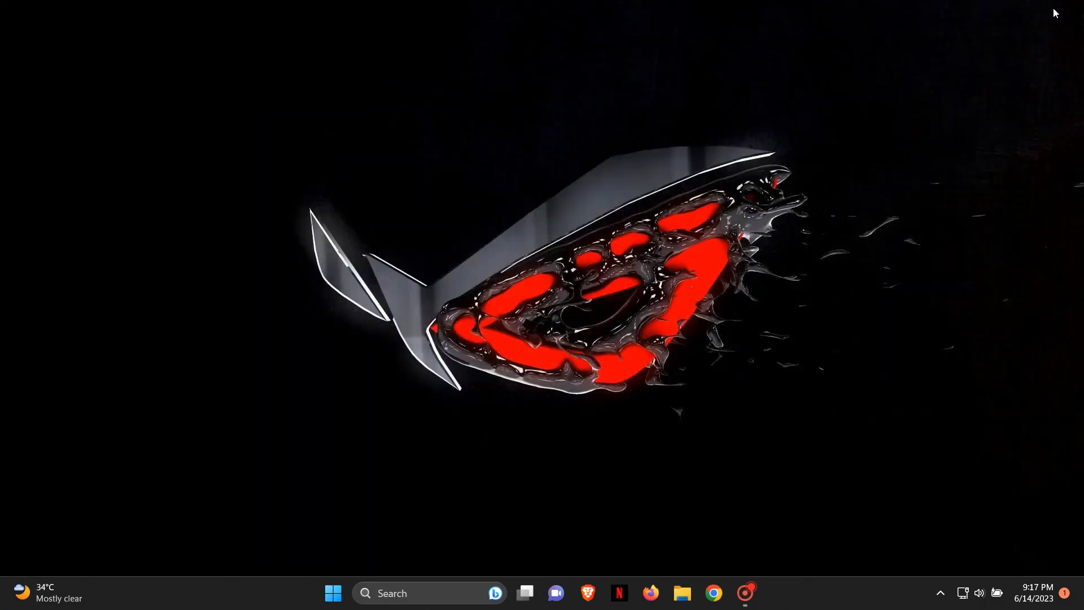
- Open GeForce Experience and start downloading the available GeForce Game Ready Driver version 536.23
click(444, 594)
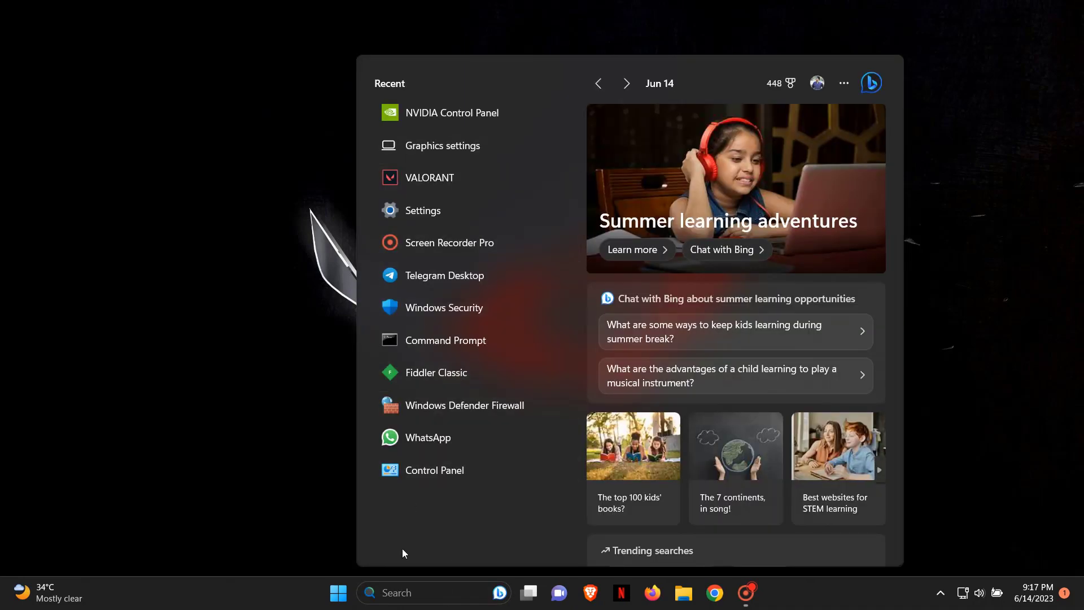
text(gefore)
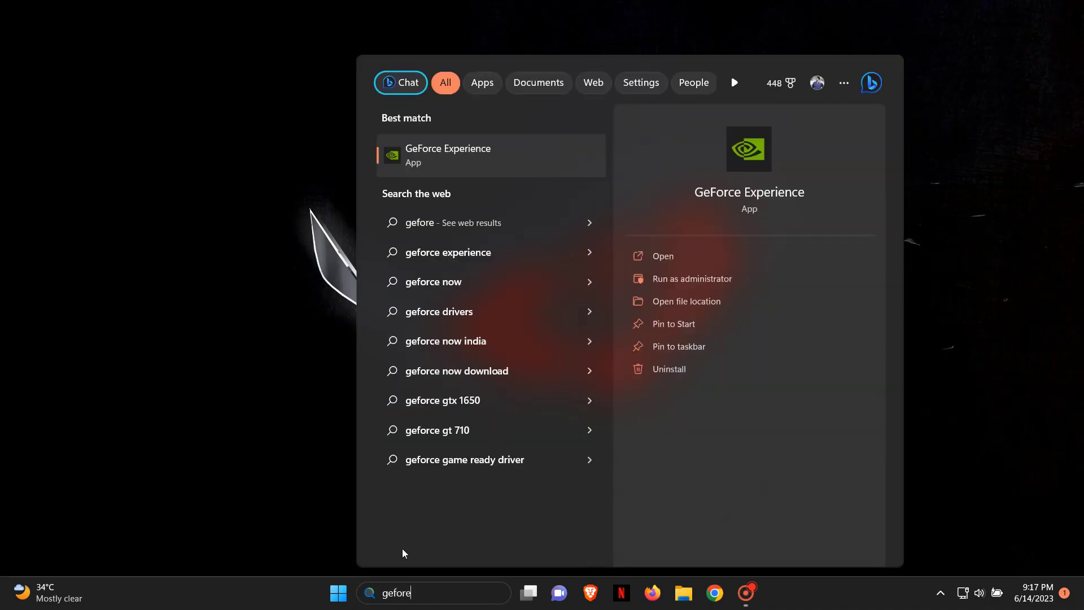
click(661, 259)
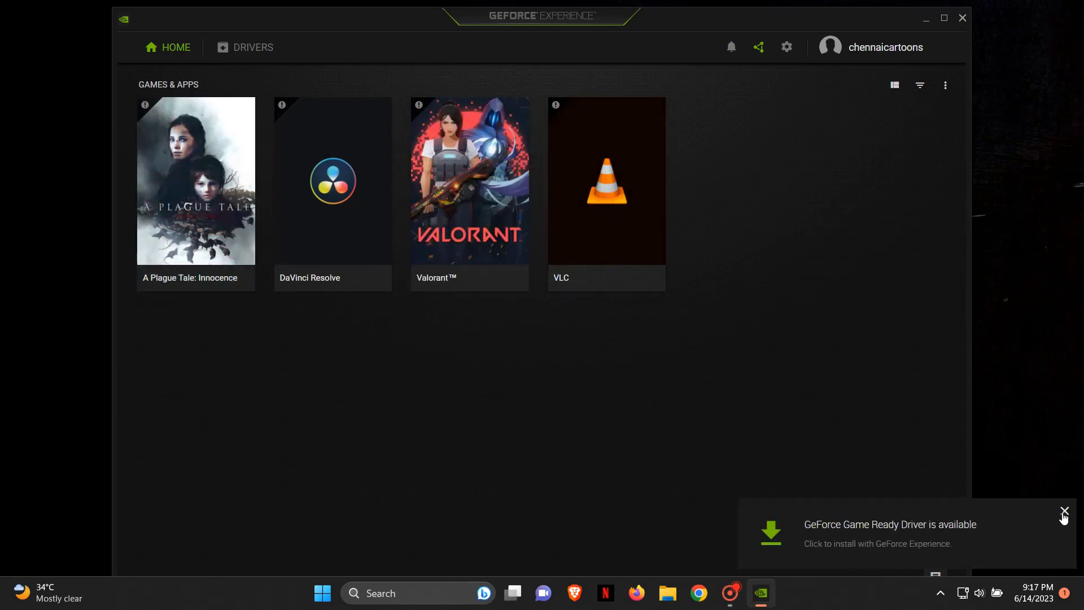
click(880, 534)
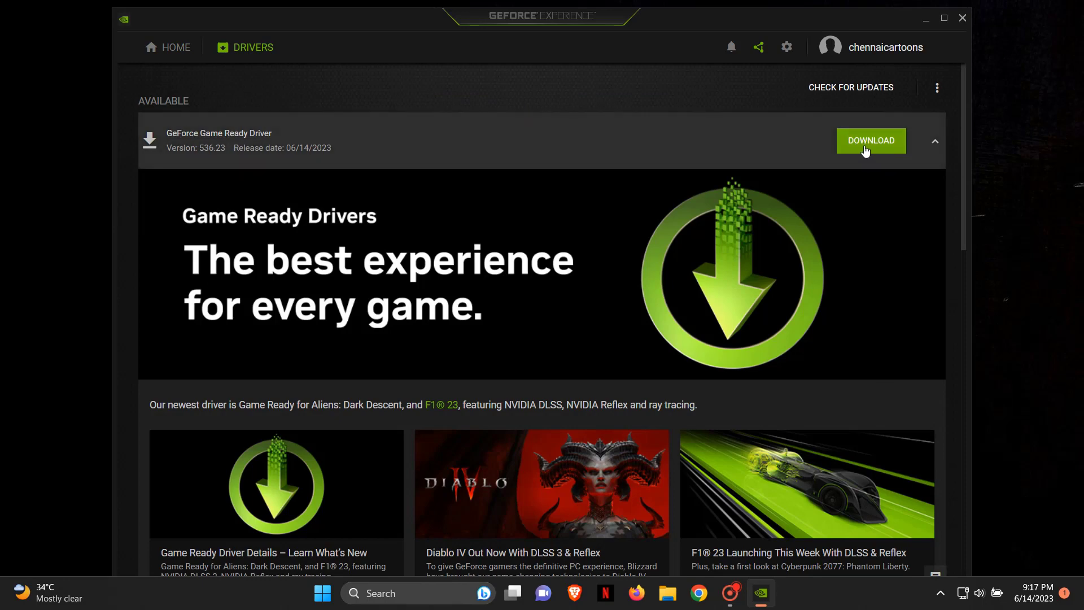
click(866, 151)
click(730, 593)
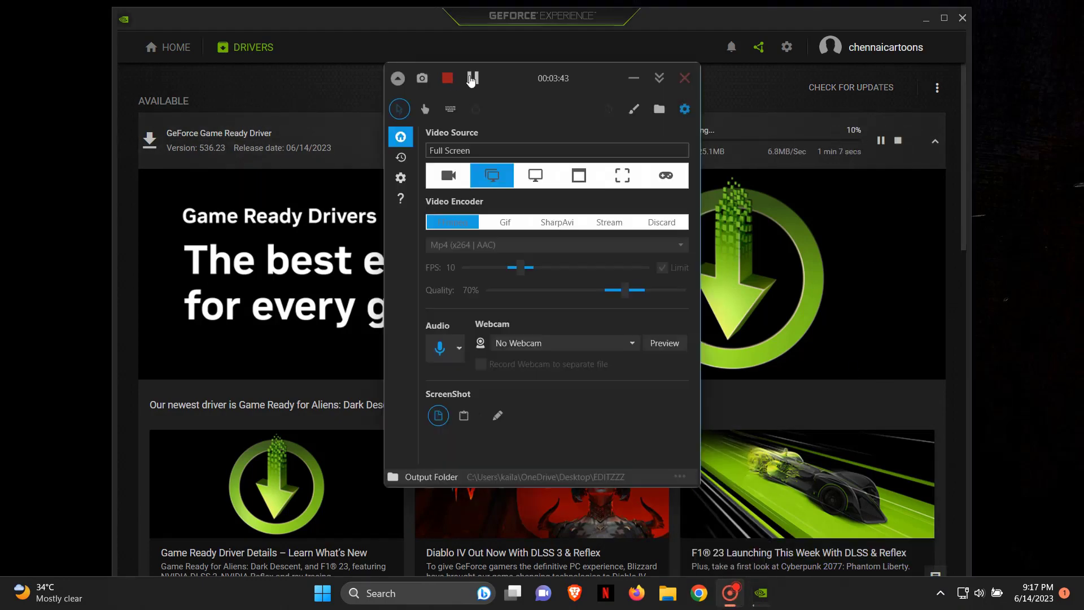
click(472, 79)
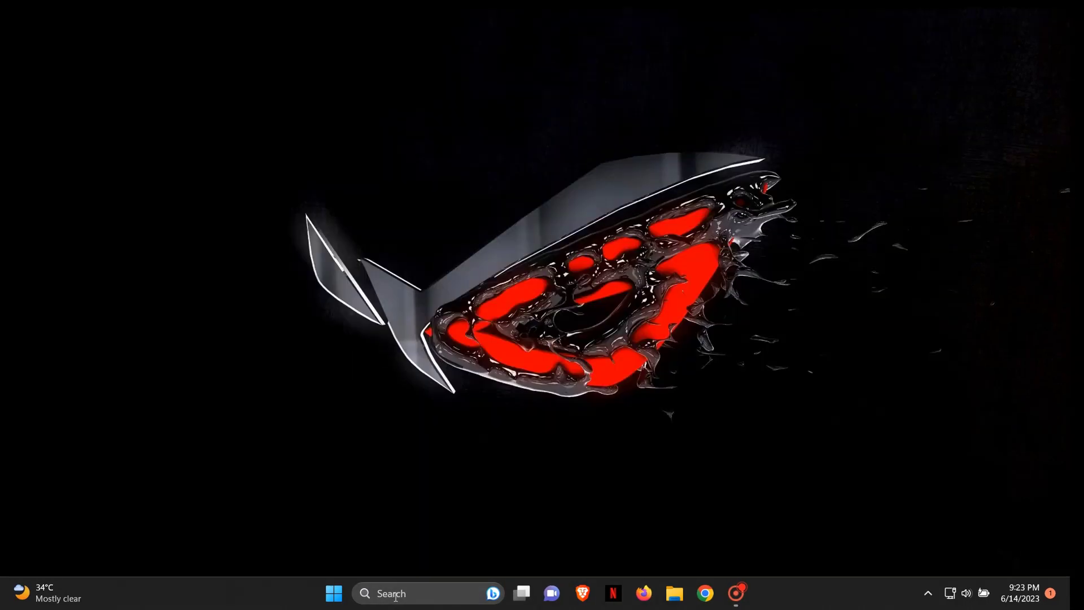
- Open the Windows Temp folder by running temp from the Run dialog
key(super+r)
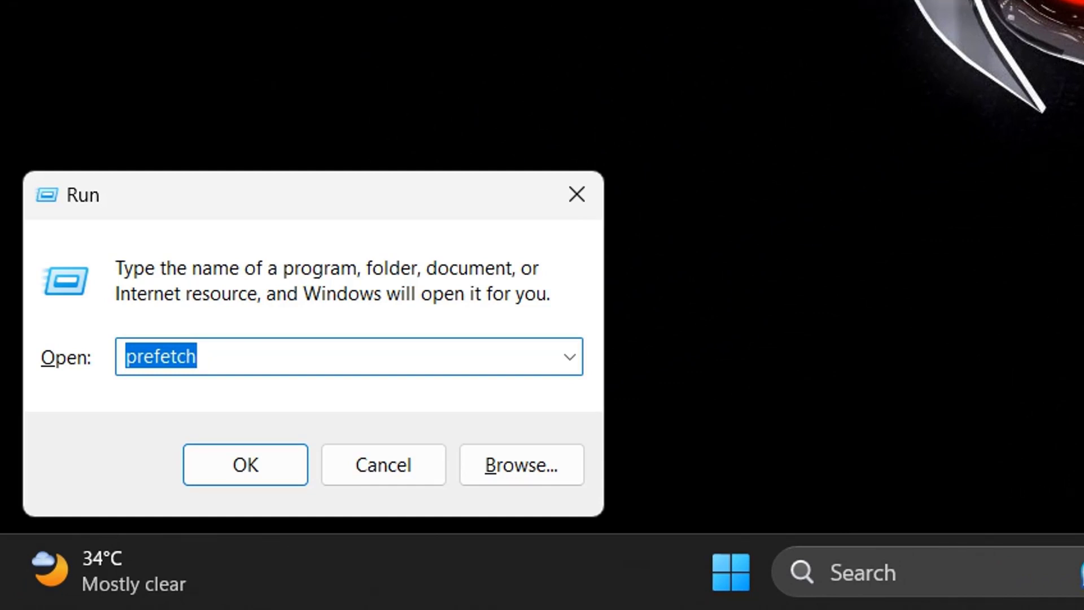
text(temp)
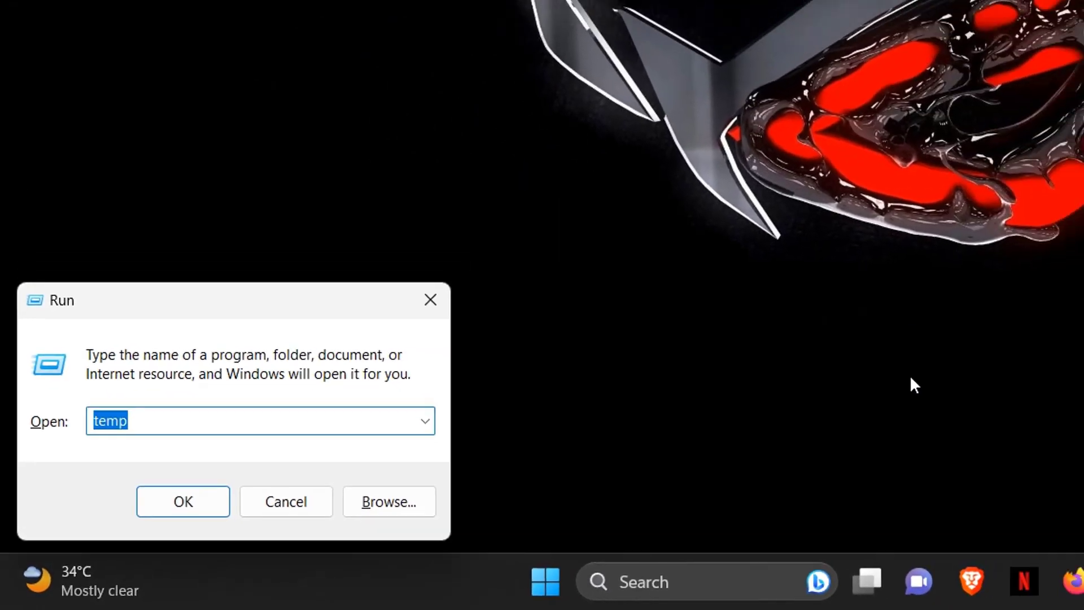
key(Return)
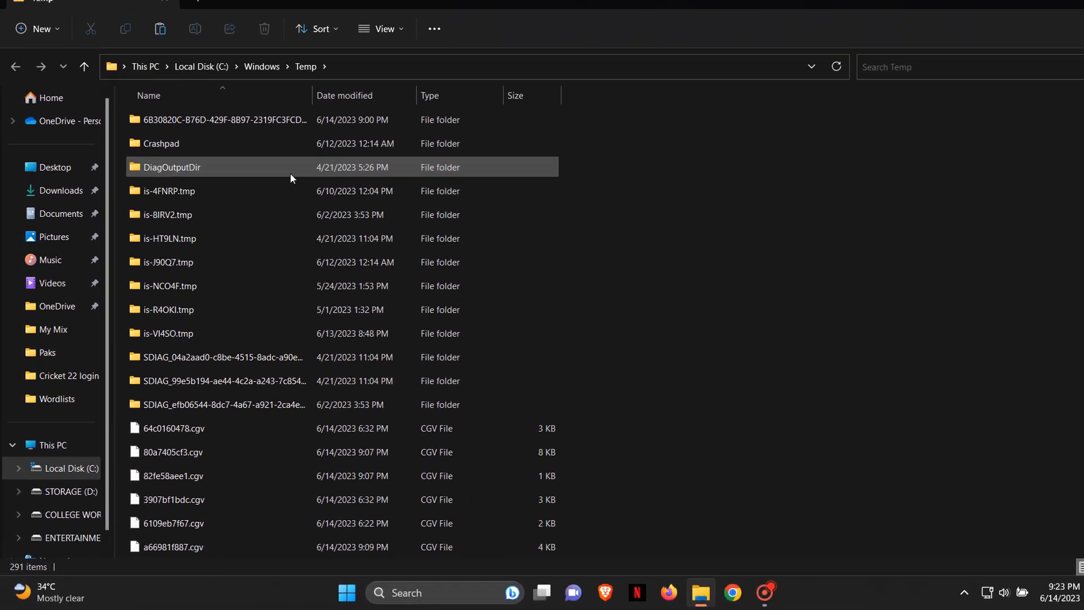
- Permanently delete everything in the Windows Temp folder, granting administrator permission for all items and skipping files in use, and return to the desktop
key(ctrl+a)
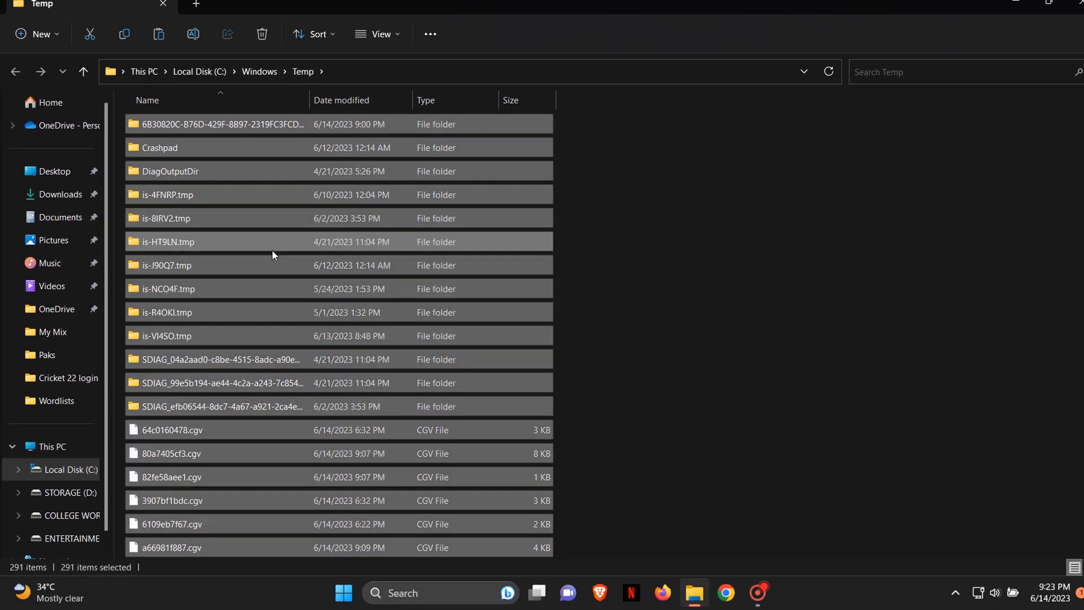
key(shift+Delete)
key(Return)
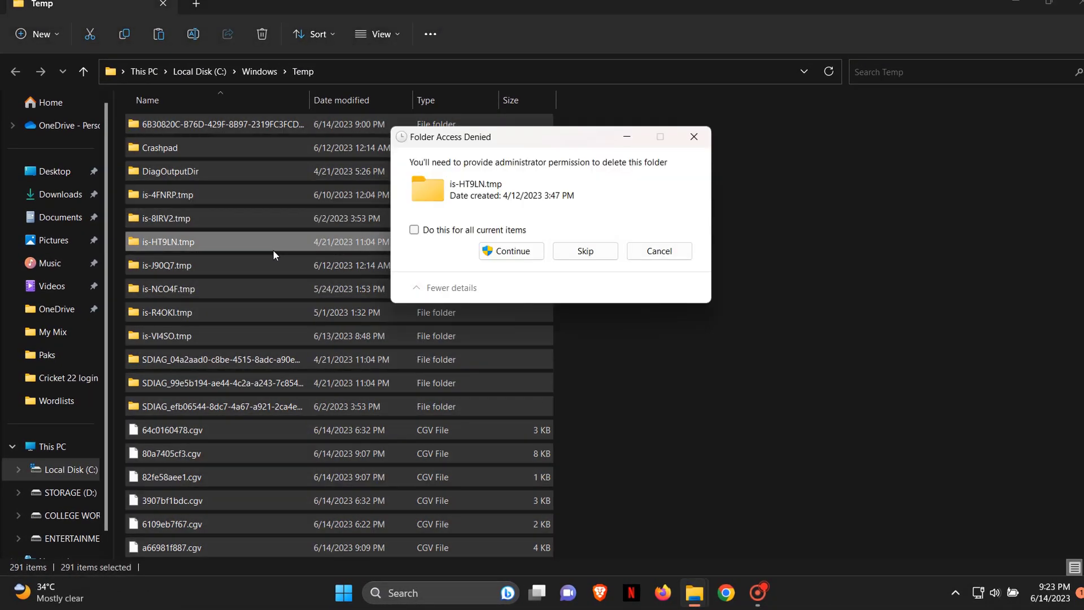
click(415, 229)
click(500, 251)
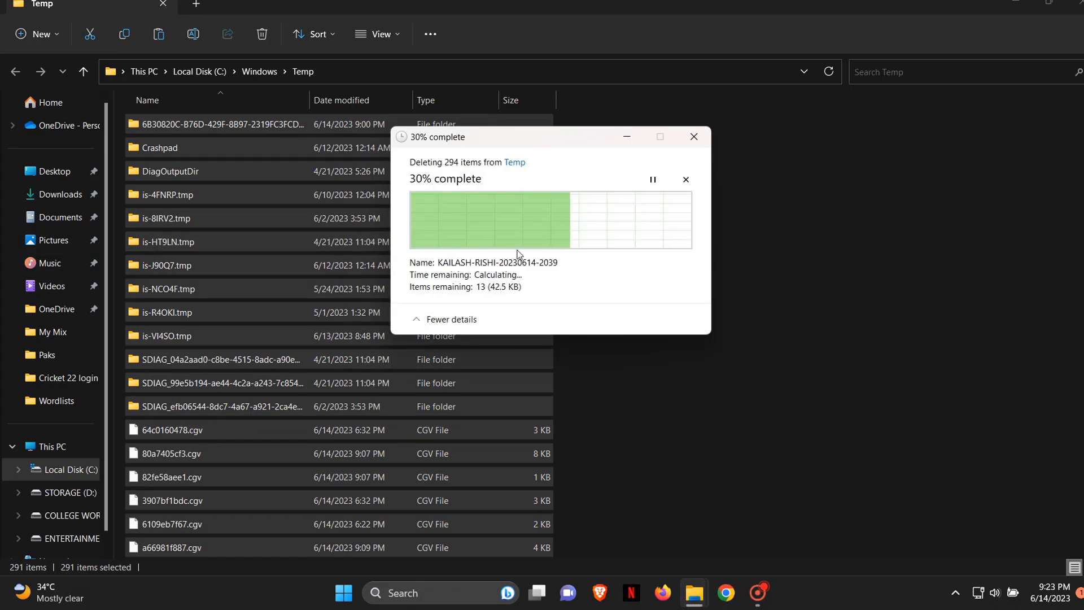
click(510, 291)
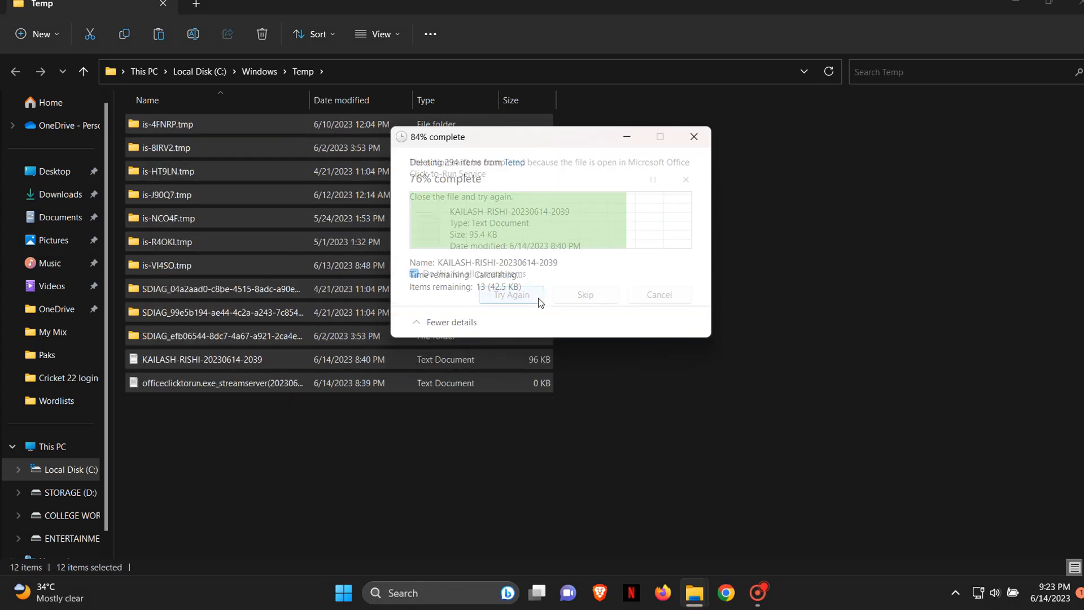
click(564, 293)
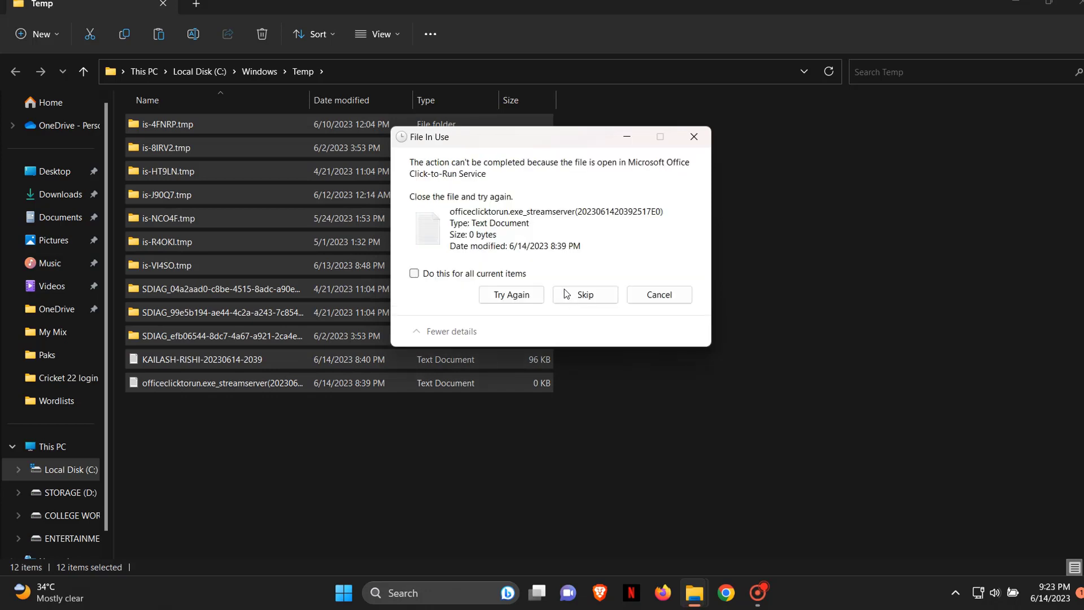
click(608, 295)
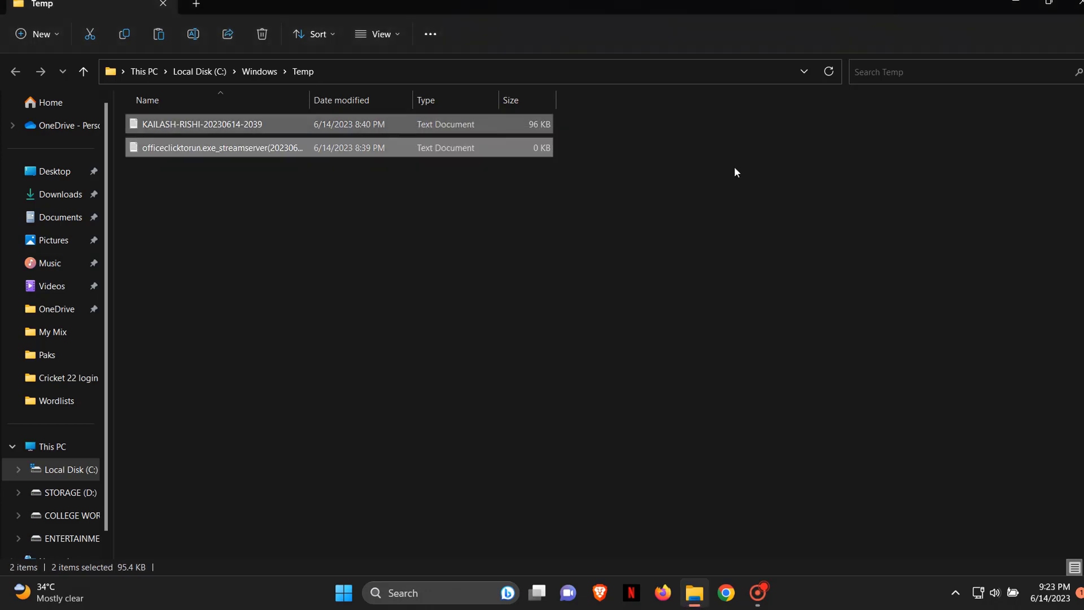
key(super+d)
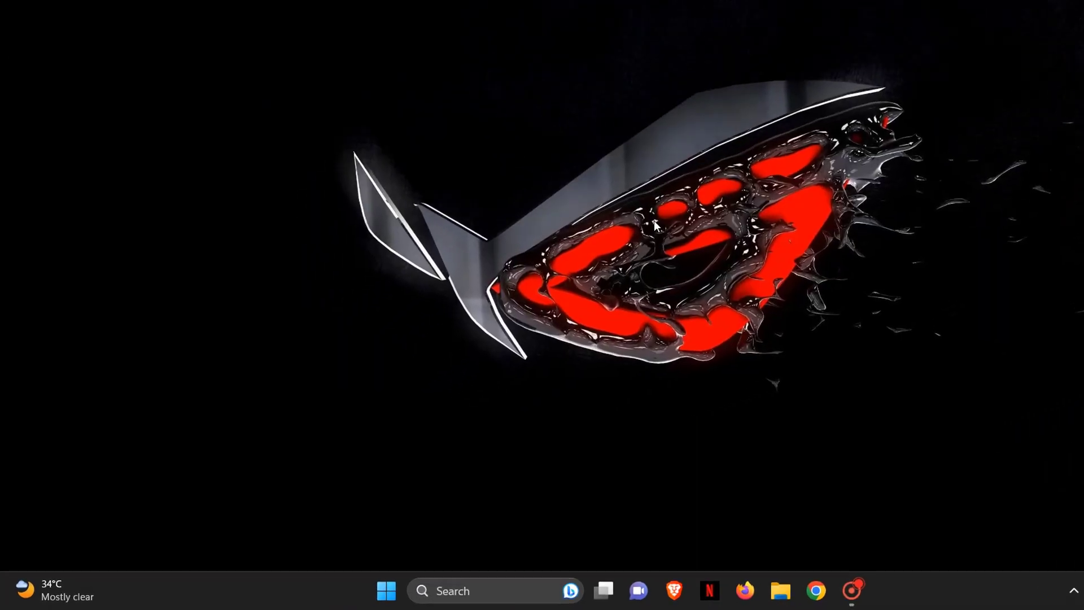
- Open the user profile's local Temp folder by running %temp% from the Run dialog
key(super+r)
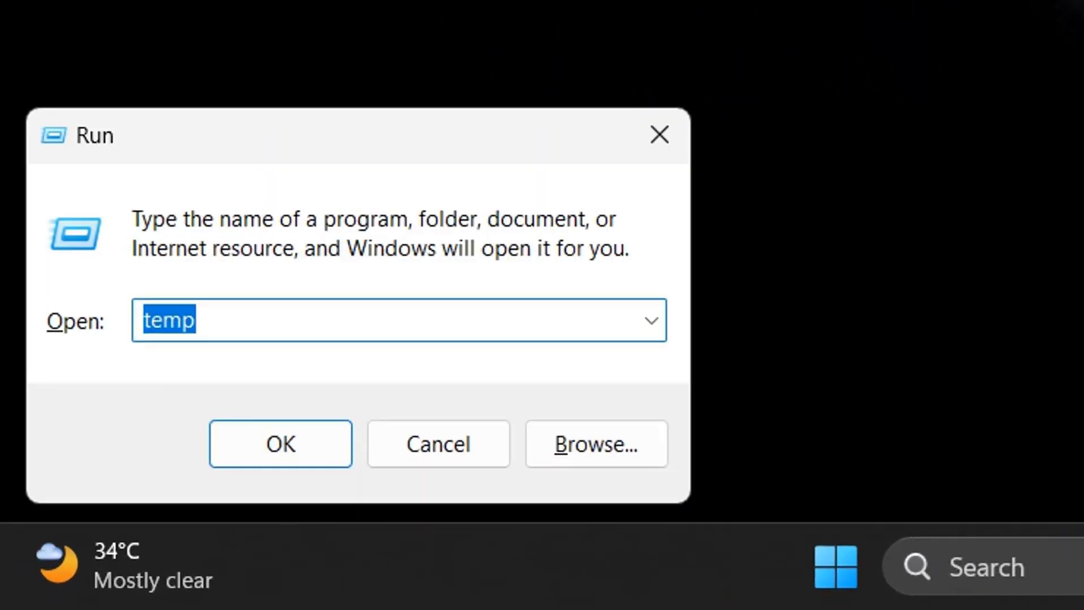
text(%)
key(Down)
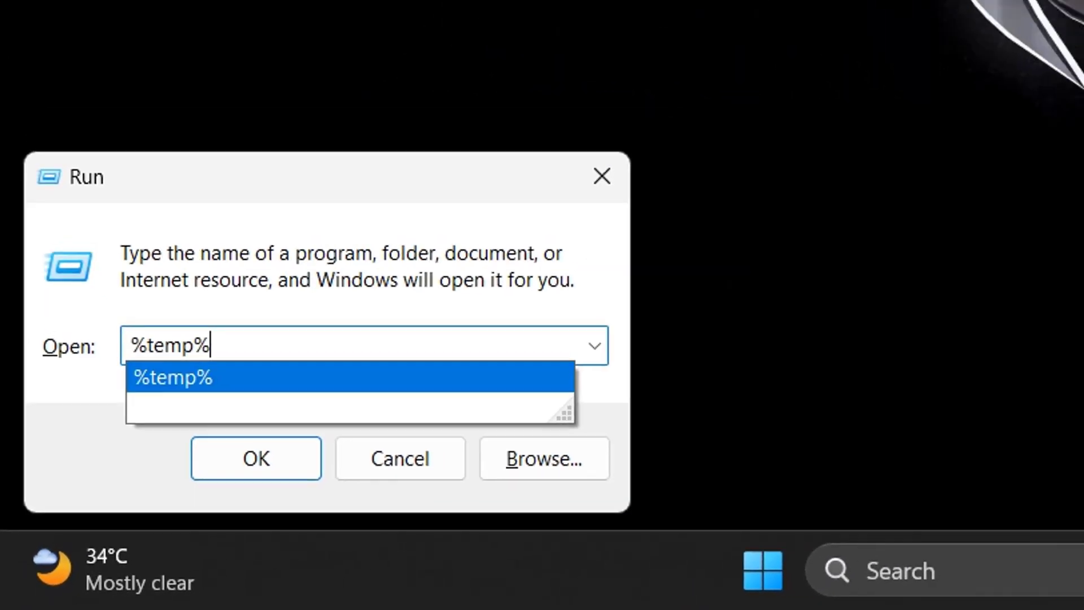
key(Return)
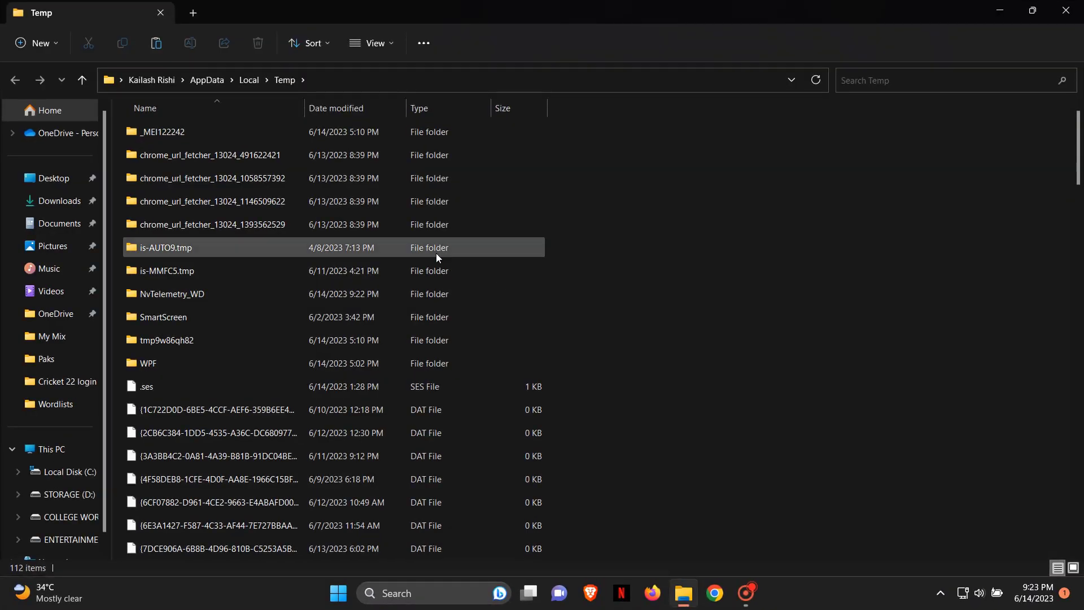
- Permanently delete all items in the user's local Temp folder, skipping the file in use
key(ctrl+a)
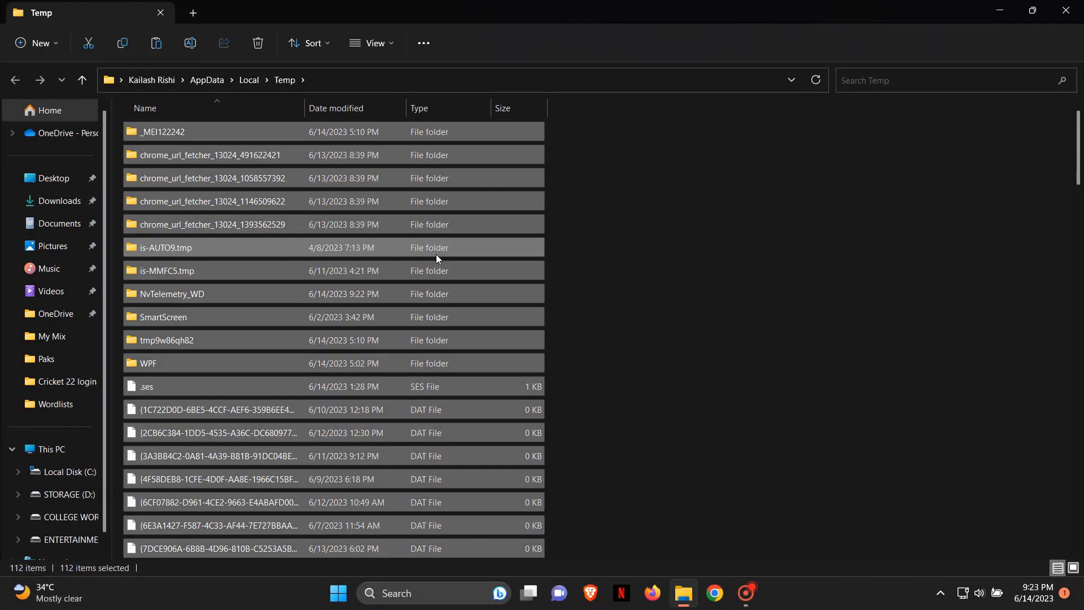
key(shift+Delete)
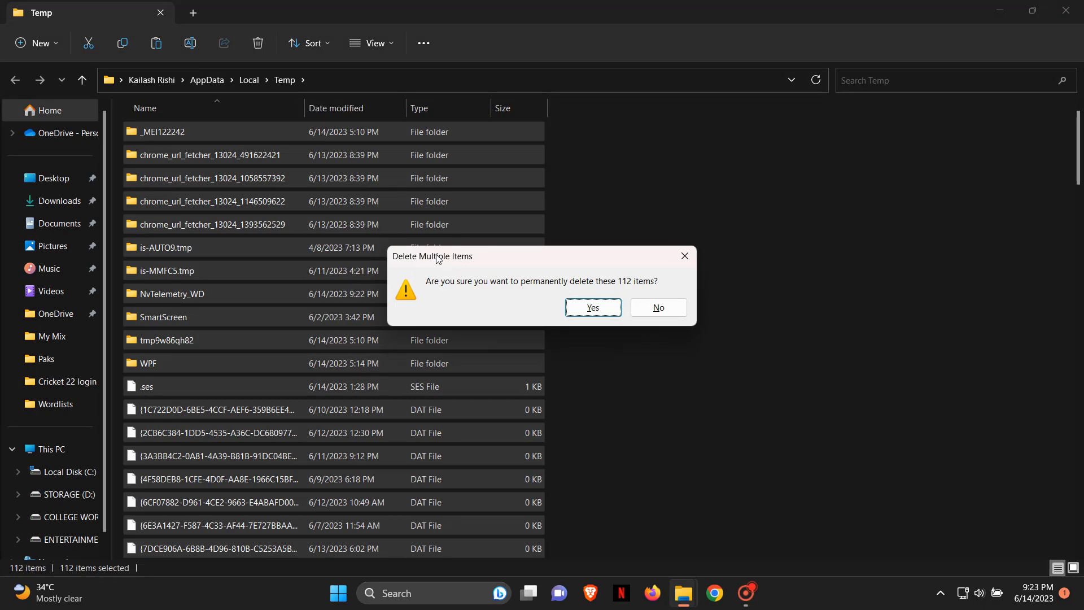
key(Return)
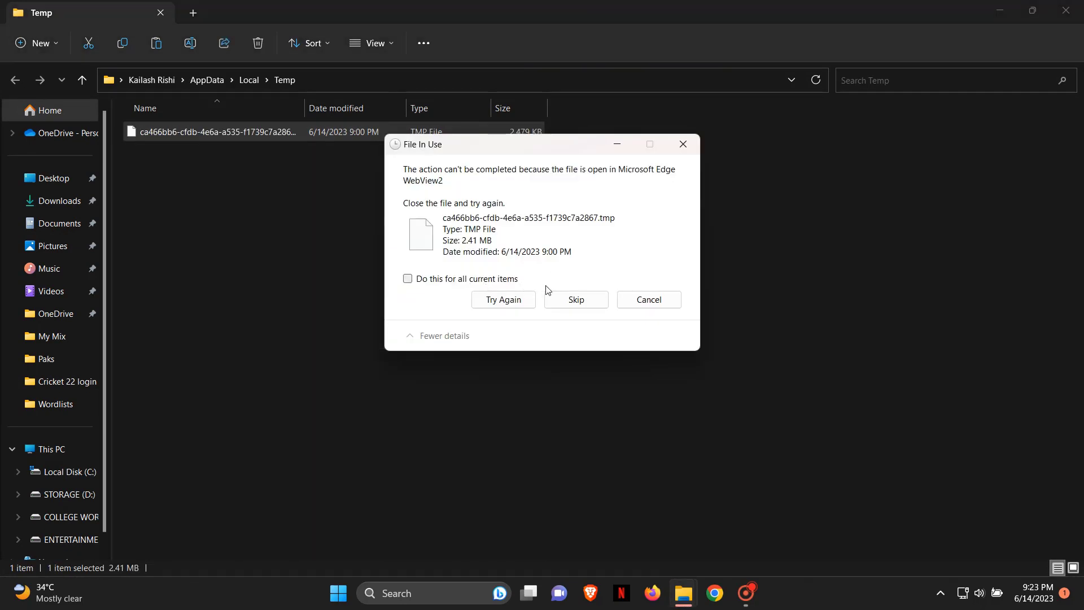
click(575, 299)
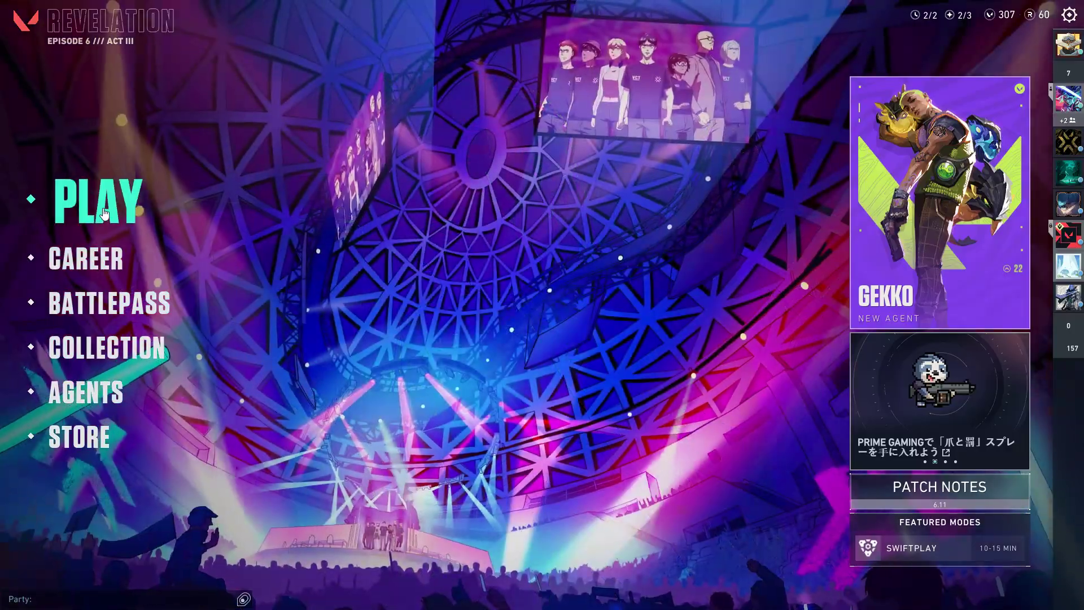
- Open the in-game video settings, look over the performance stats options and go to the graphics quality options
click(103, 213)
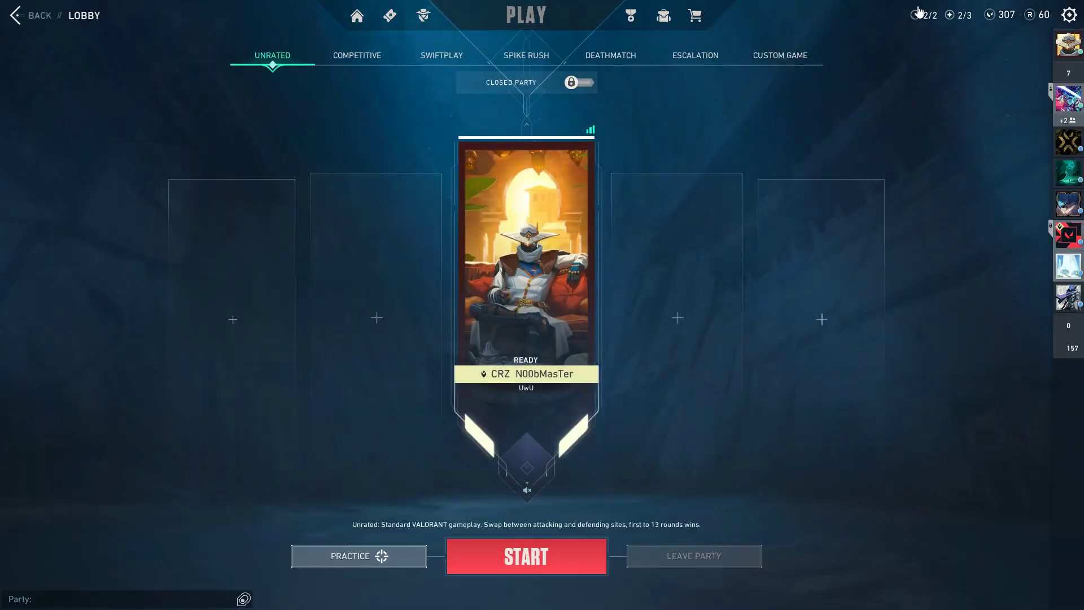
click(1068, 16)
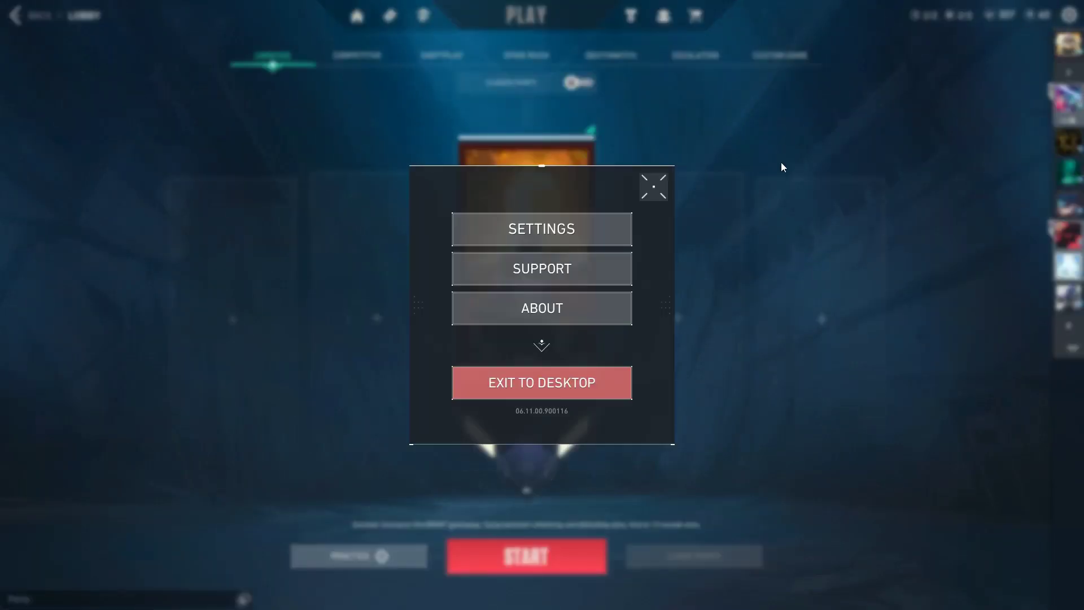
click(541, 229)
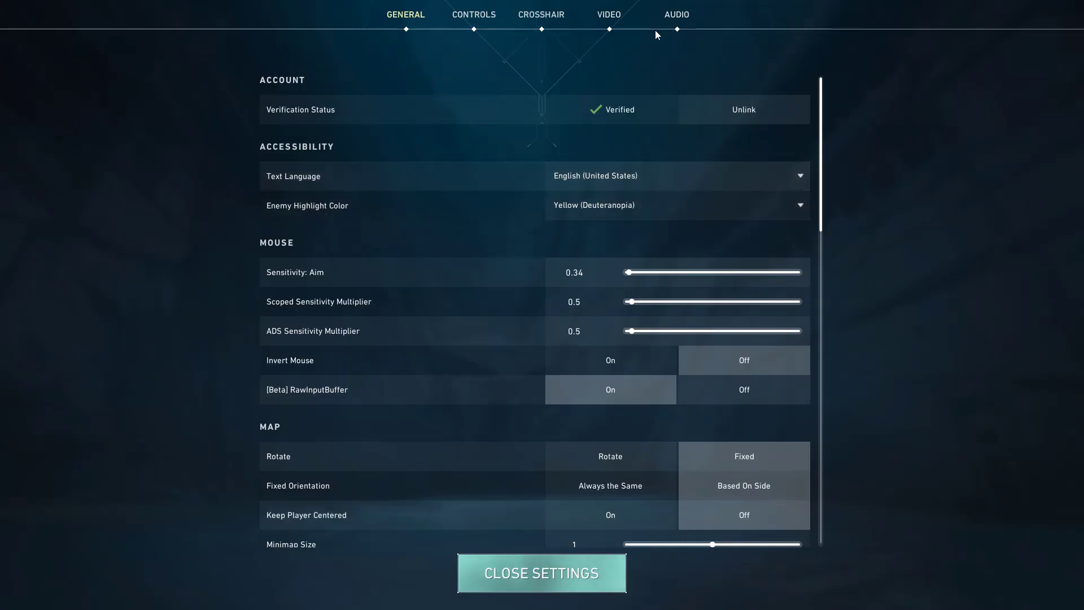
click(621, 18)
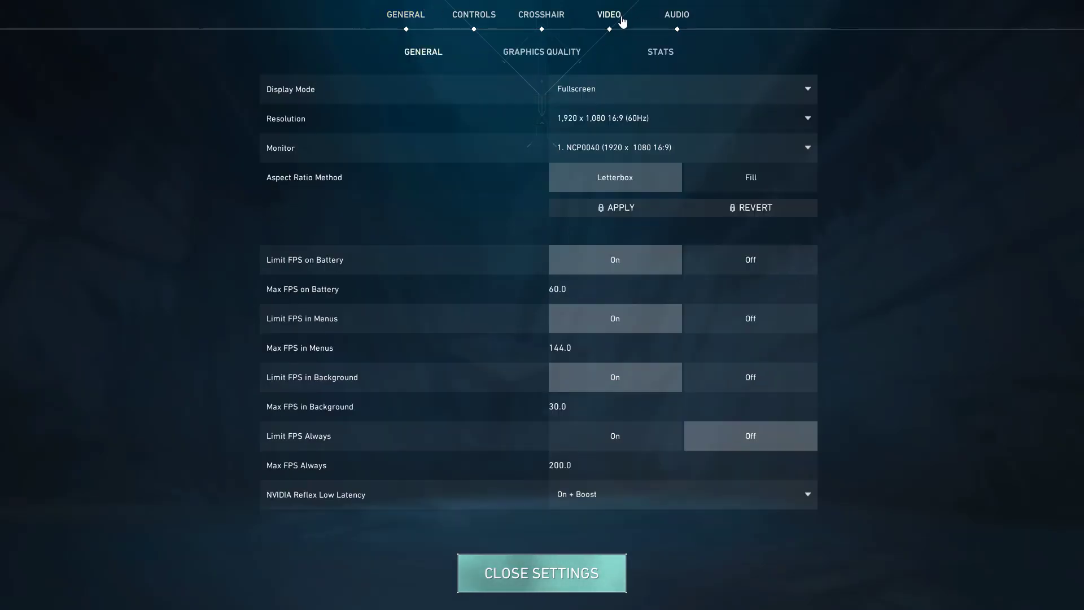
click(659, 57)
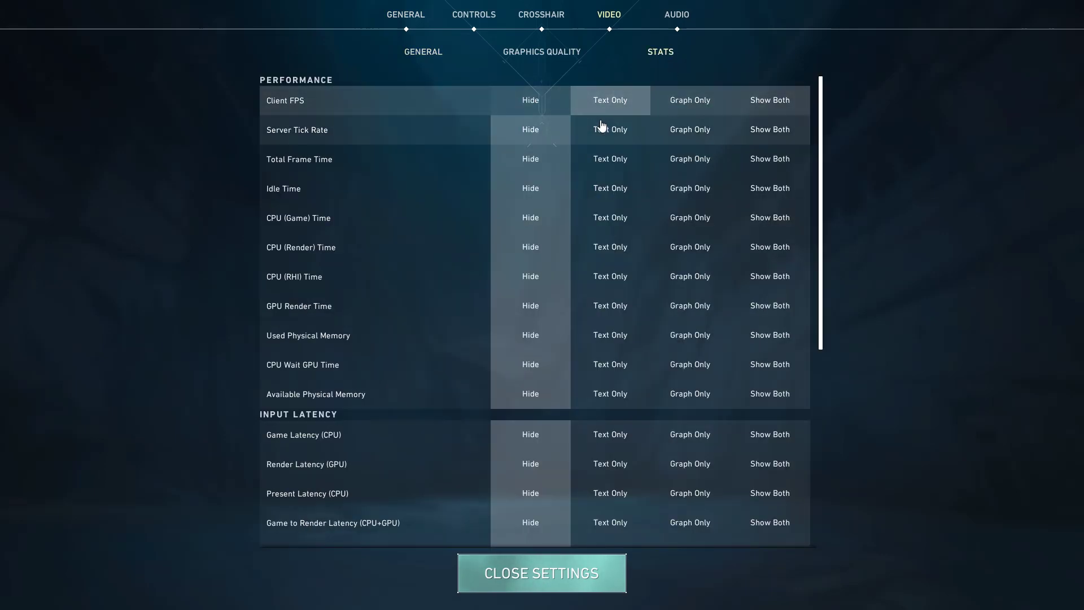
click(553, 51)
- Set Material Quality, Texture Quality, Detail Quality and UI Quality to Low
click(770, 131)
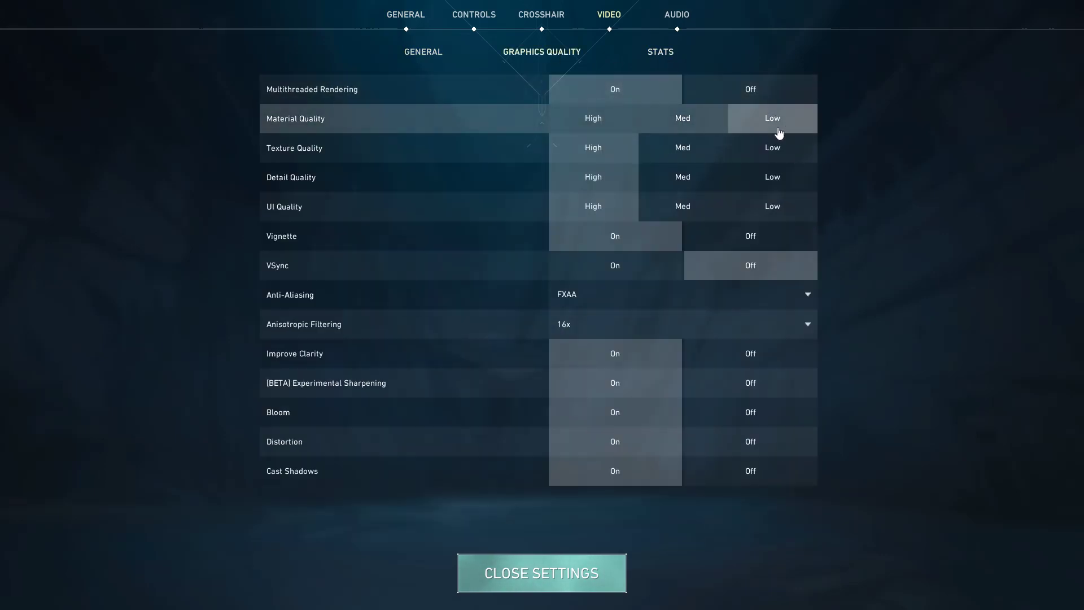
click(782, 155)
click(785, 181)
click(788, 208)
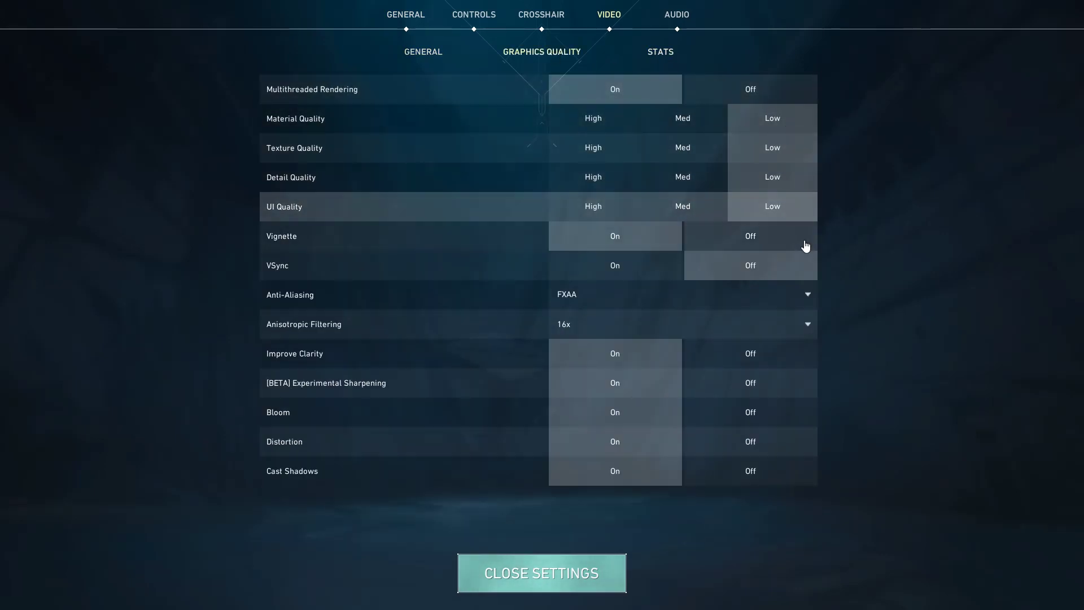
- Set Anisotropic Filtering to 1x, turn off Improve Clarity, Experimental Sharpening, Bloom, Distortion and Cast Shadows, and set Anti-Aliasing to None
click(726, 331)
click(717, 344)
click(741, 359)
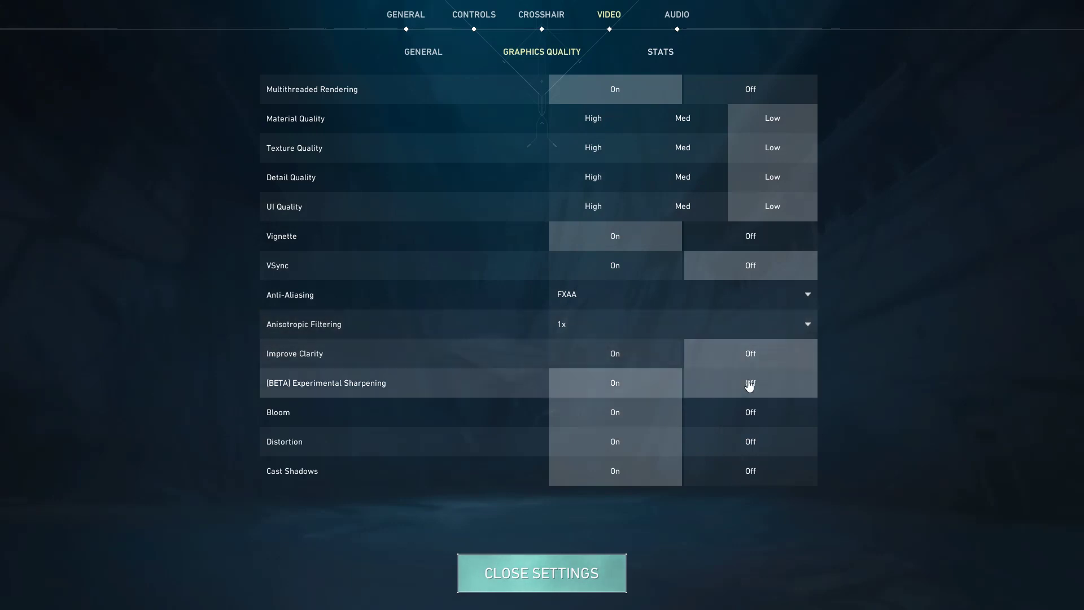
click(743, 384)
click(757, 418)
click(754, 469)
click(760, 449)
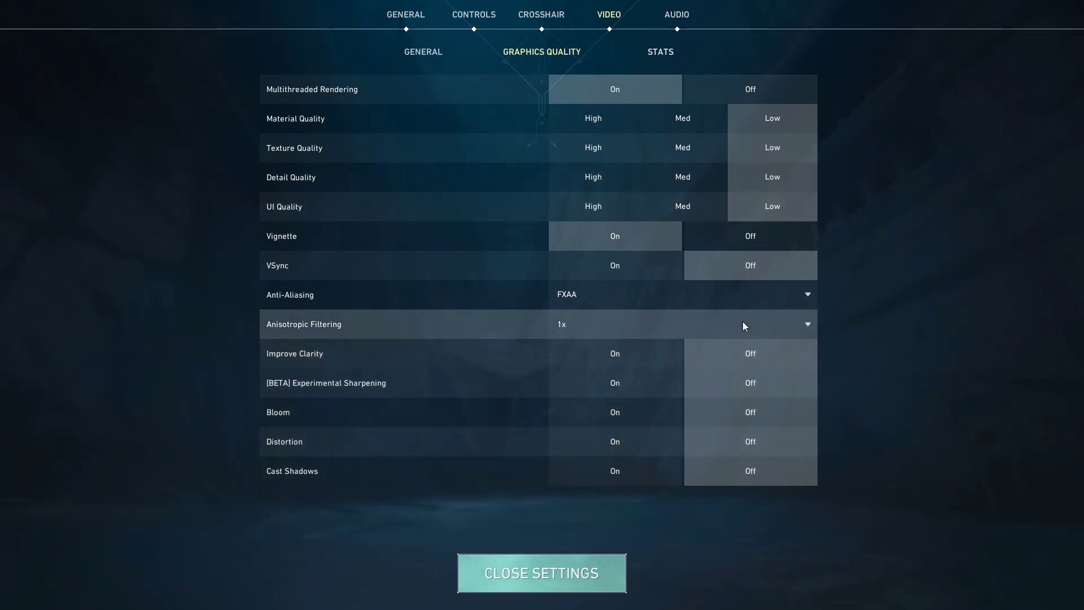
click(764, 295)
click(715, 315)
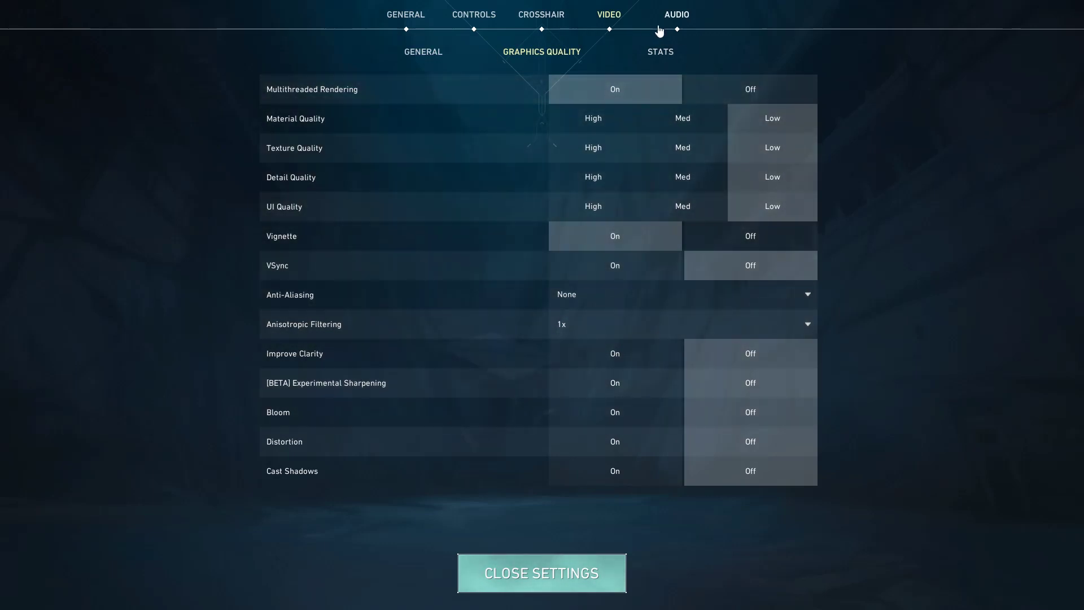
- In the general video settings, choose the 1,920 x 1,080 16:9 (60Hz) resolution and set NVIDIA Reflex Low Latency to On + Boost
click(435, 49)
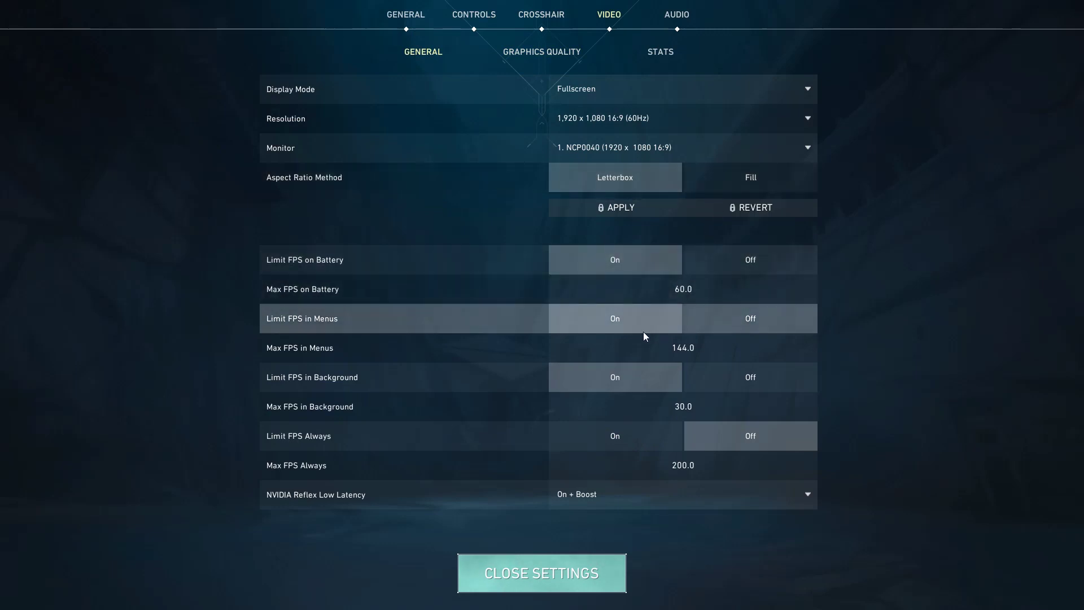
click(627, 117)
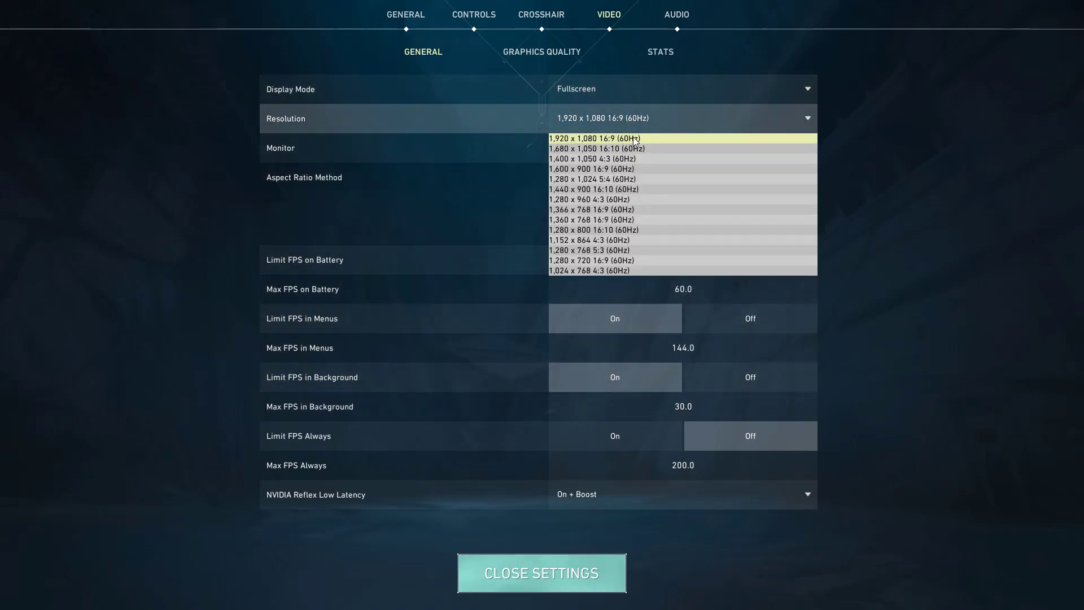
click(603, 139)
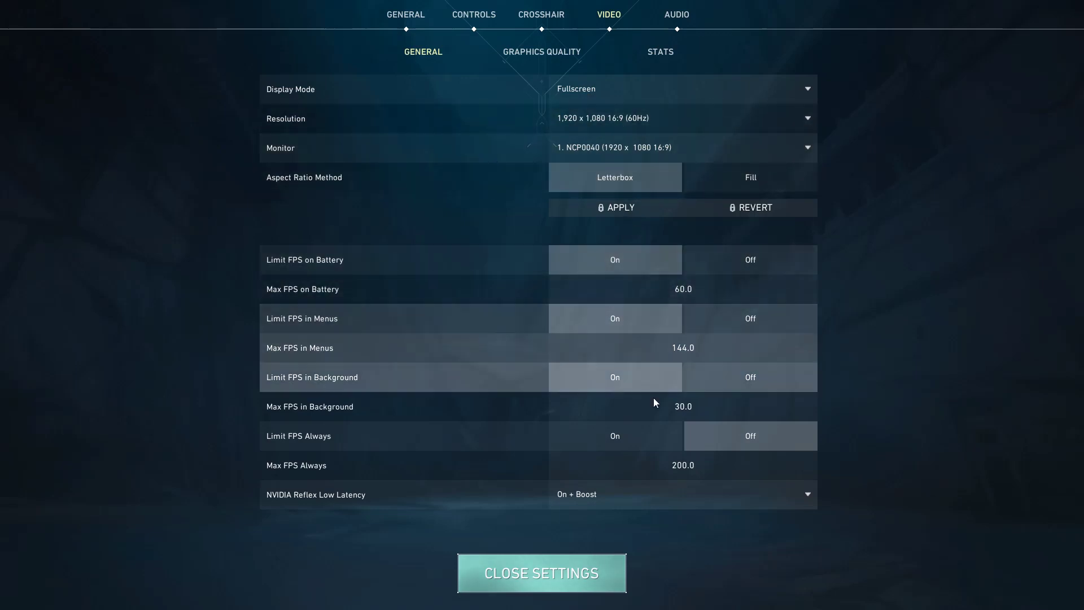
click(625, 497)
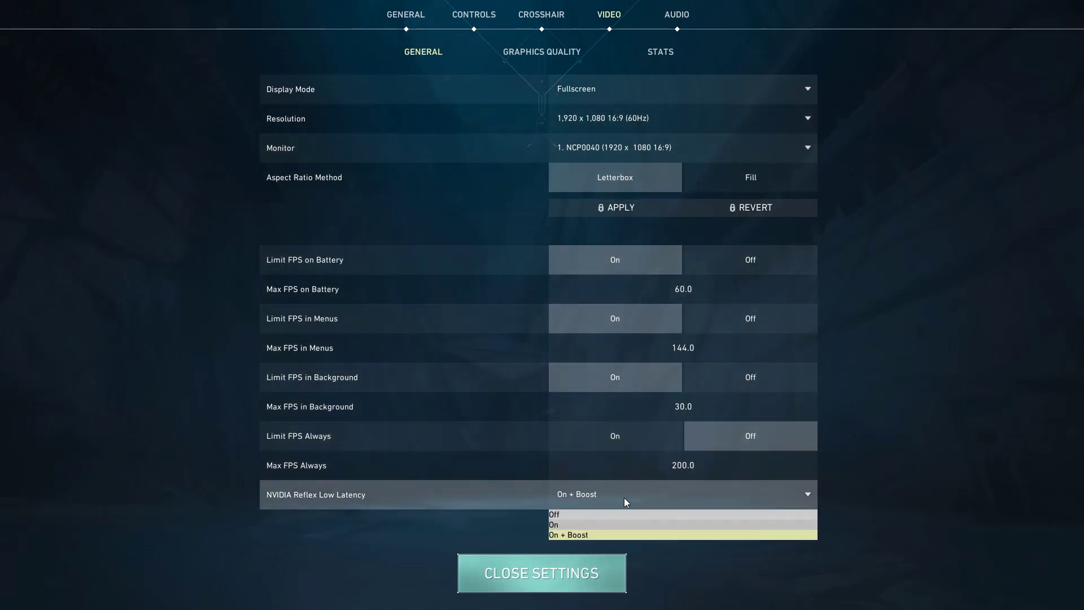
click(561, 535)
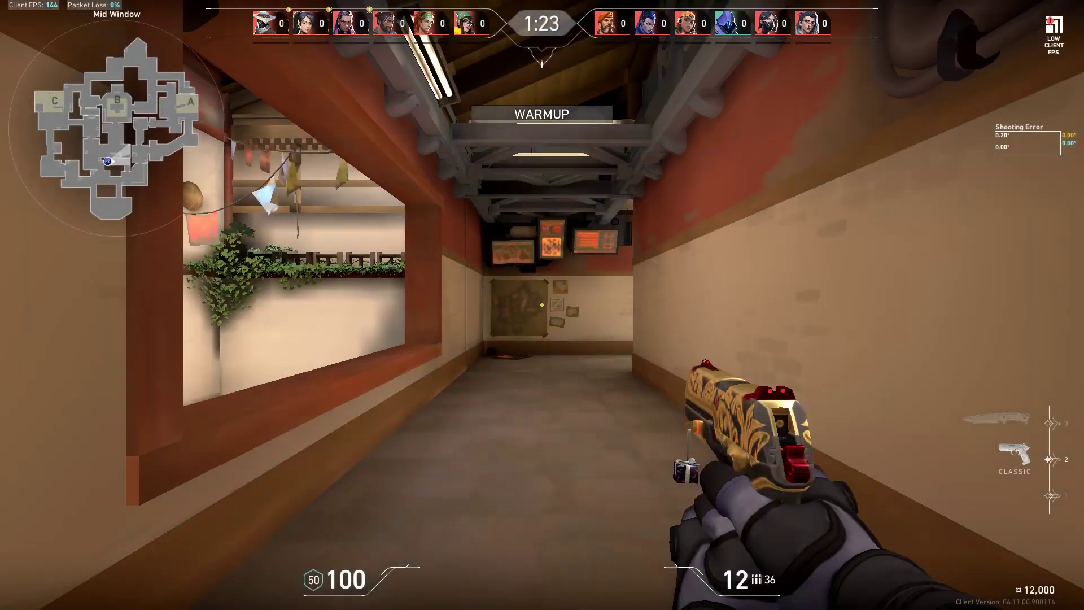
- Move around the map during a match warmup, switching between melee and pistol, to check the client FPS
key(3)
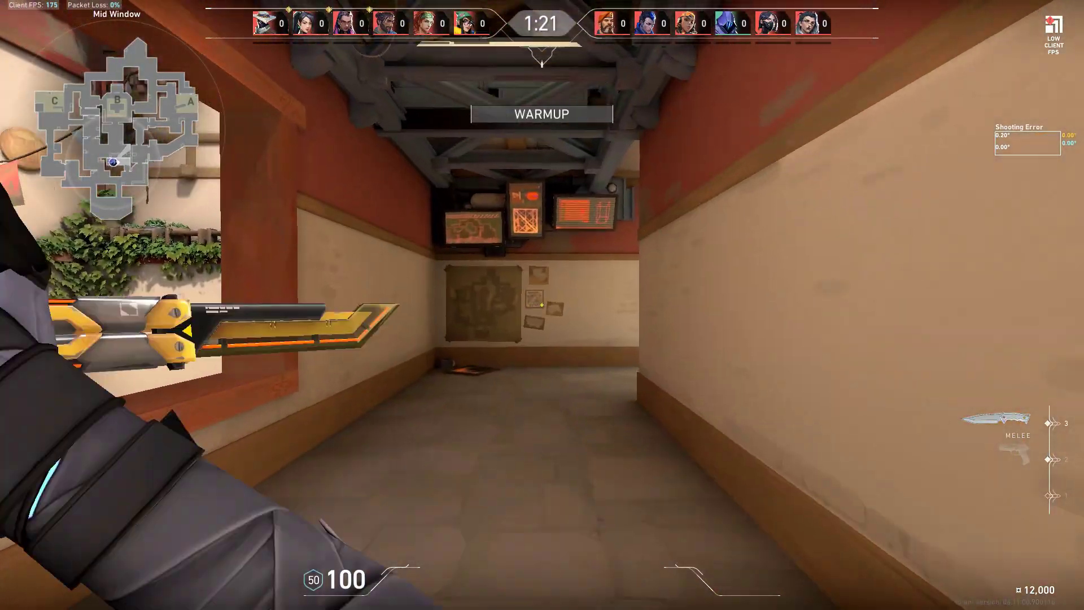
key(a)
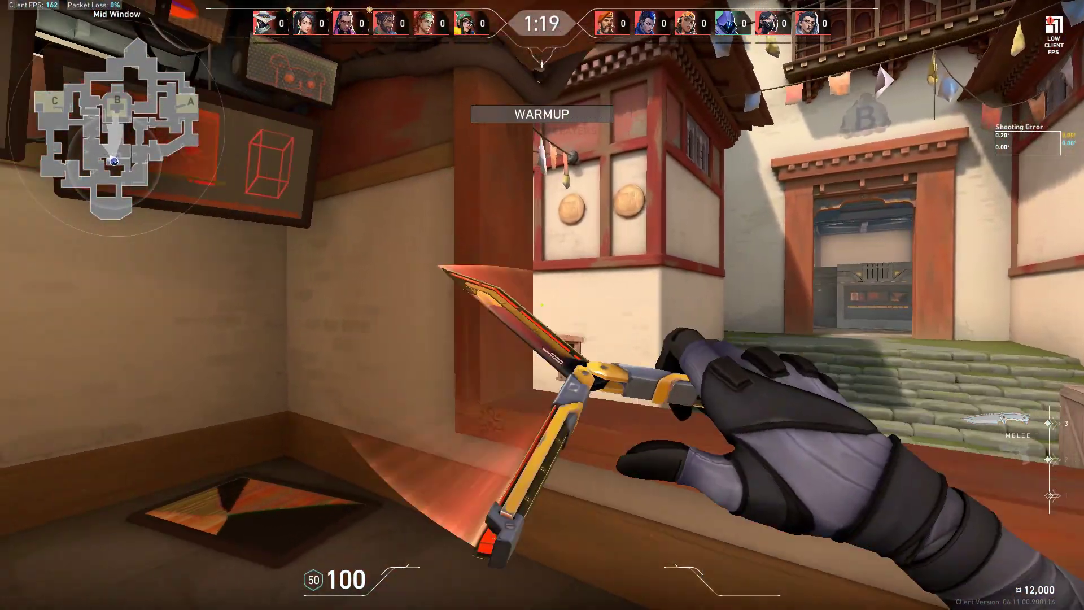
key(2)
key(3)
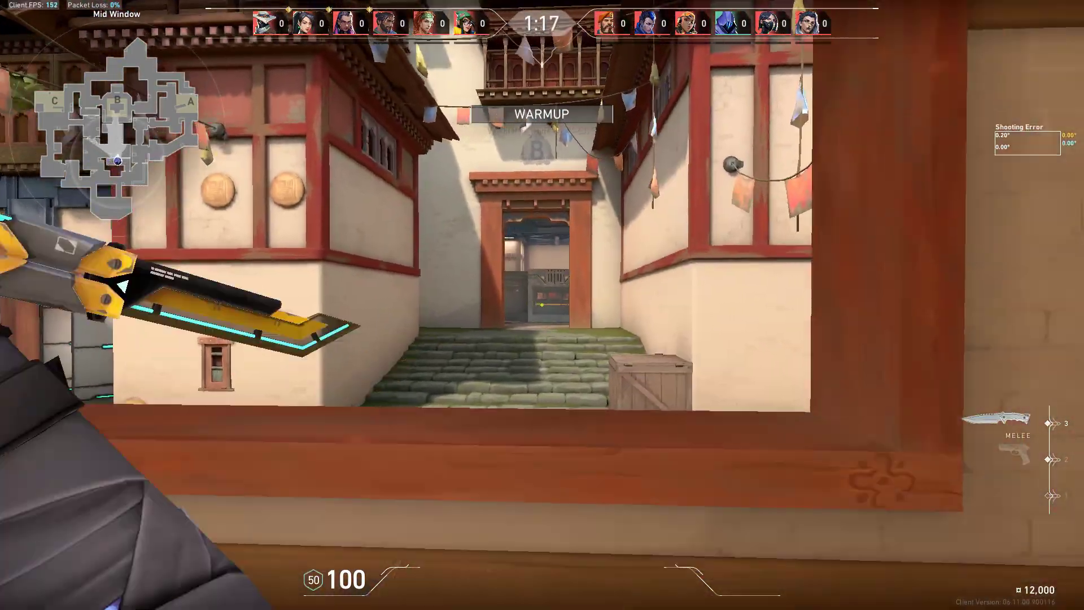
key(b)
key(b)
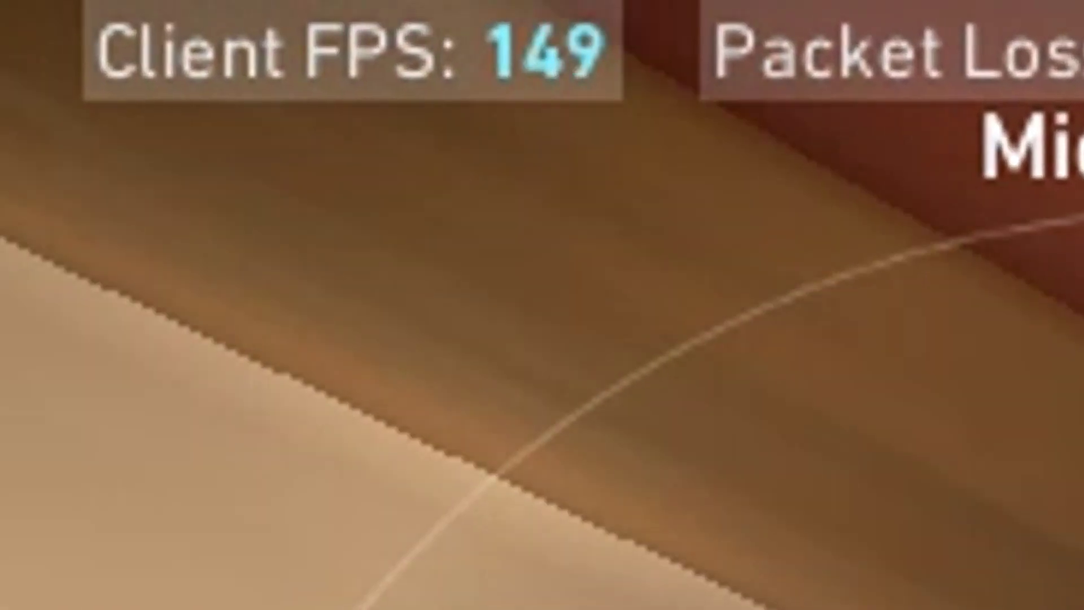
key(w)
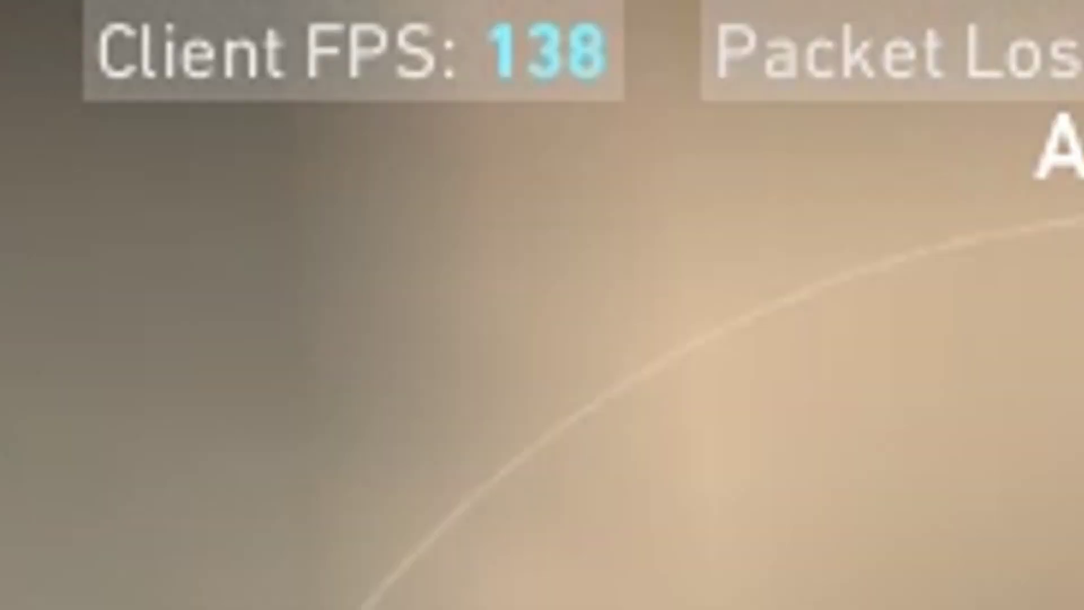
key(w)
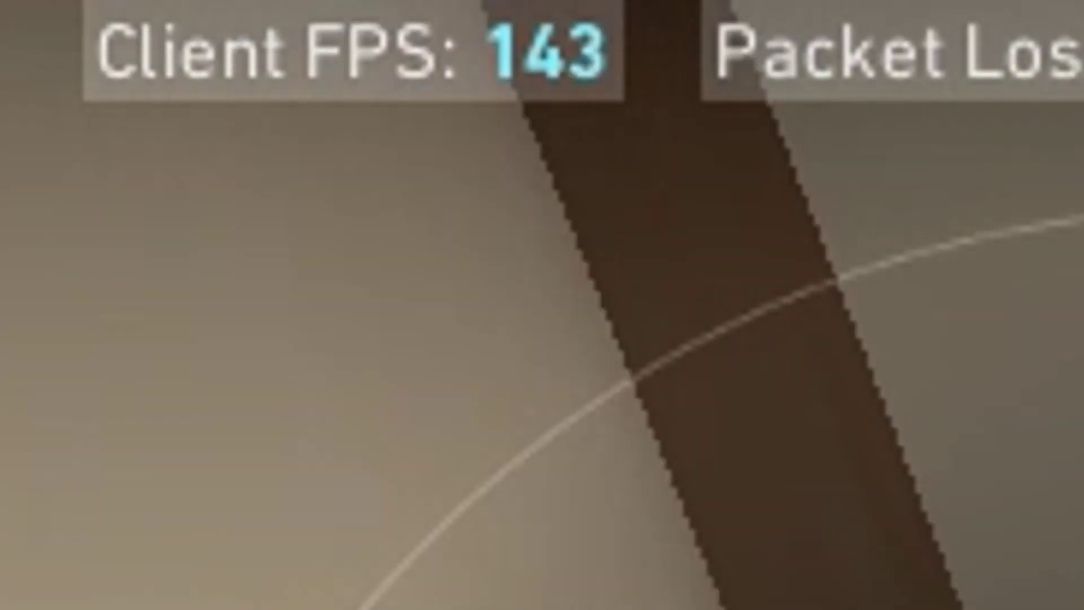
key(w)
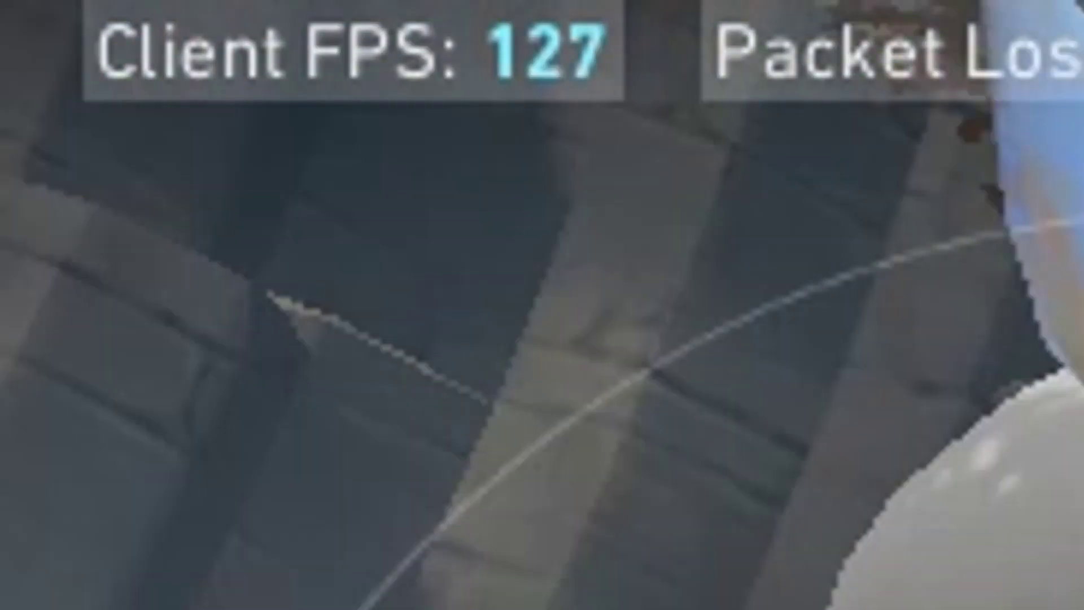